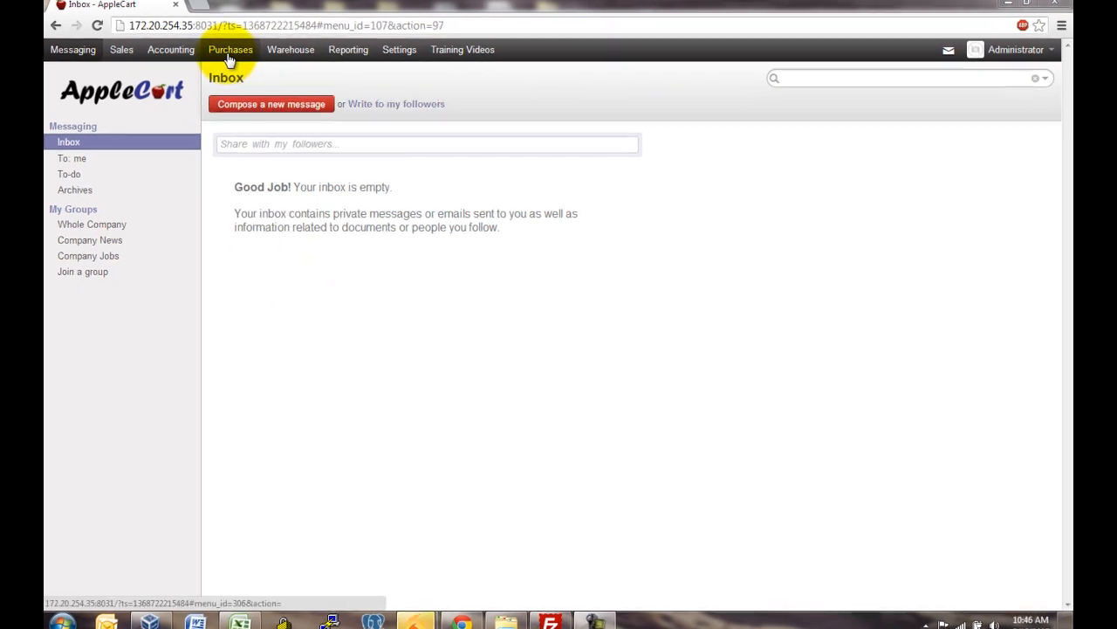
# Step: Create a new draft request for quotation, po_req-24, from the Purchases Quotations list
pyautogui.click(230, 53)
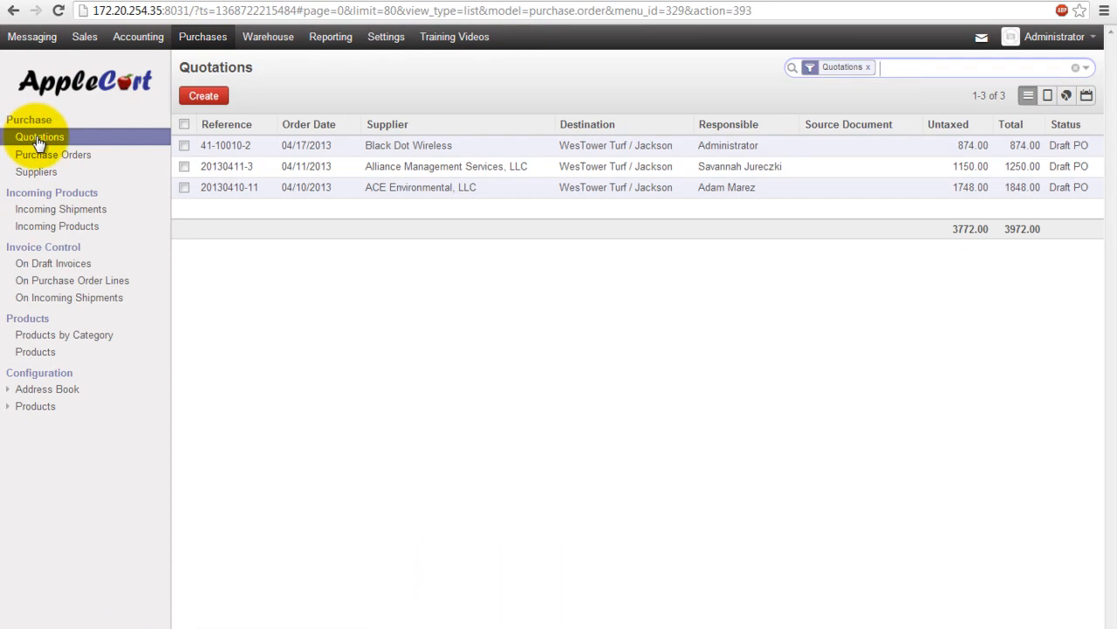
pyautogui.click(206, 97)
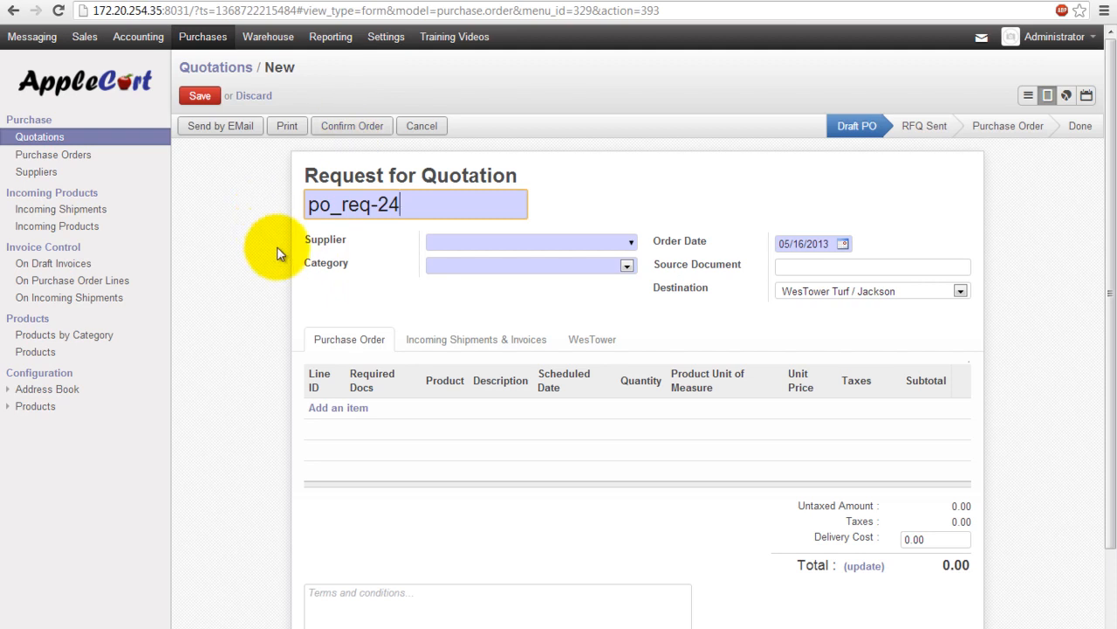
pyautogui.moveTo(406, 203); pyautogui.dragTo(302, 207)
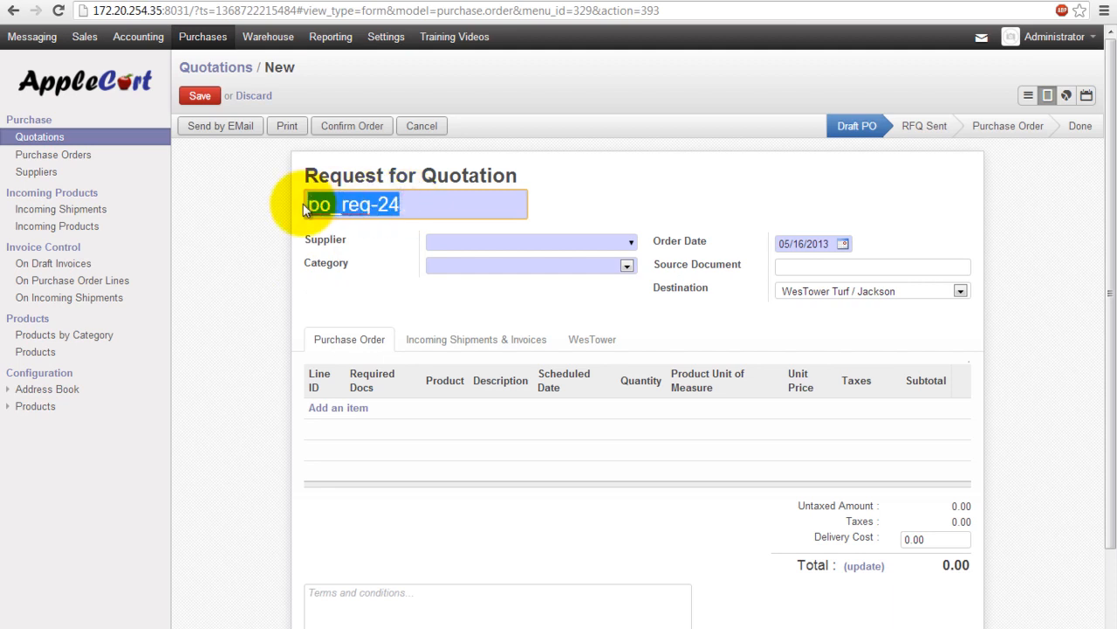
pyautogui.click(401, 204)
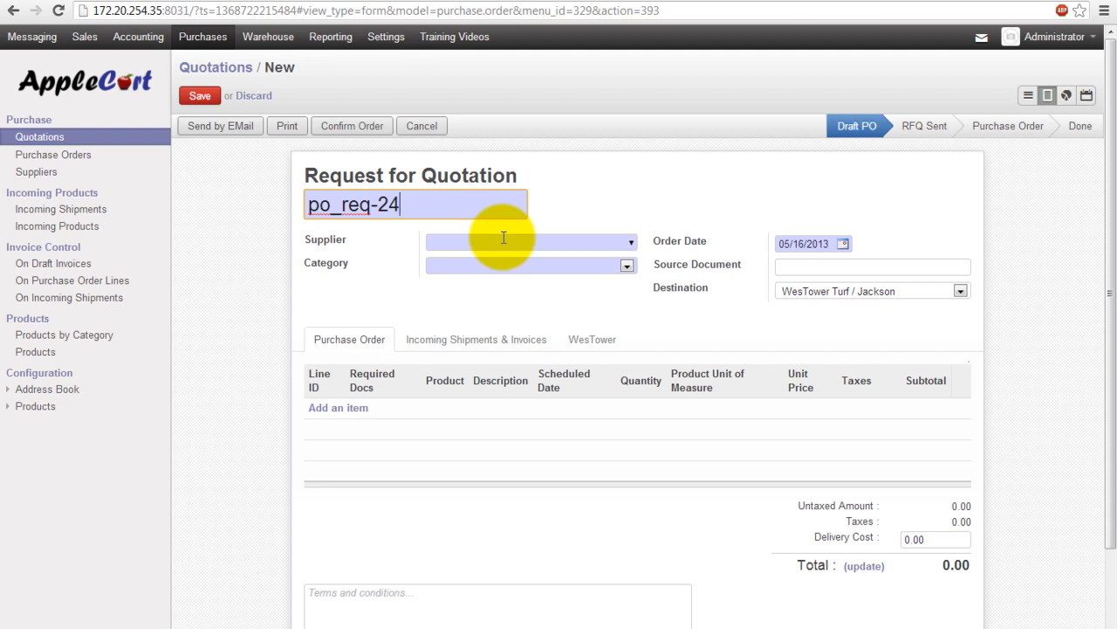
pyautogui.click(856, 268)
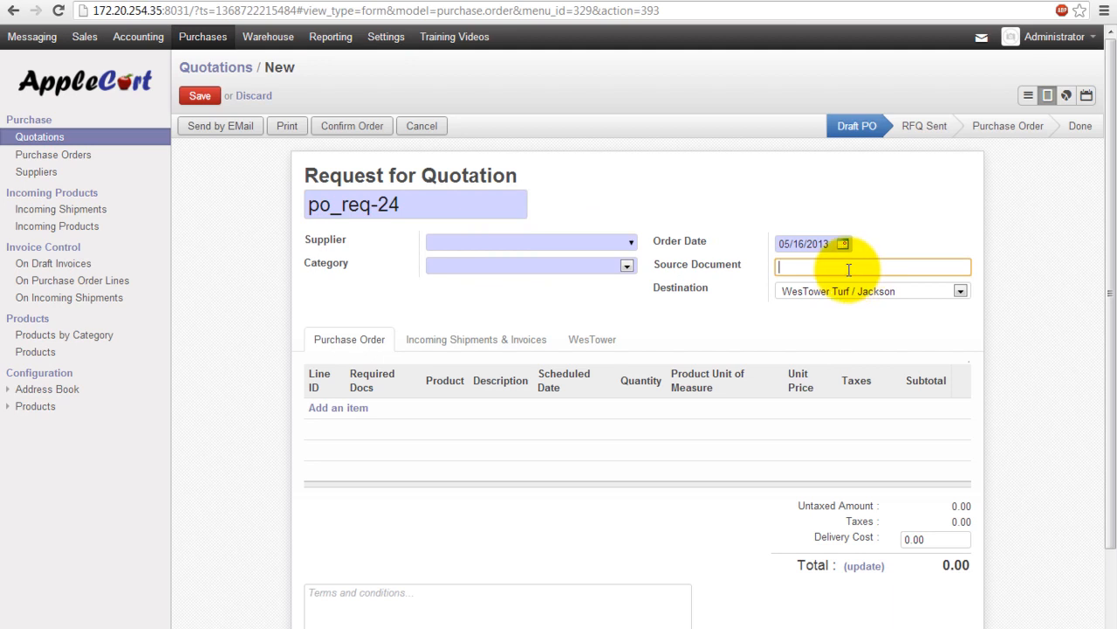
pyautogui.click(810, 293)
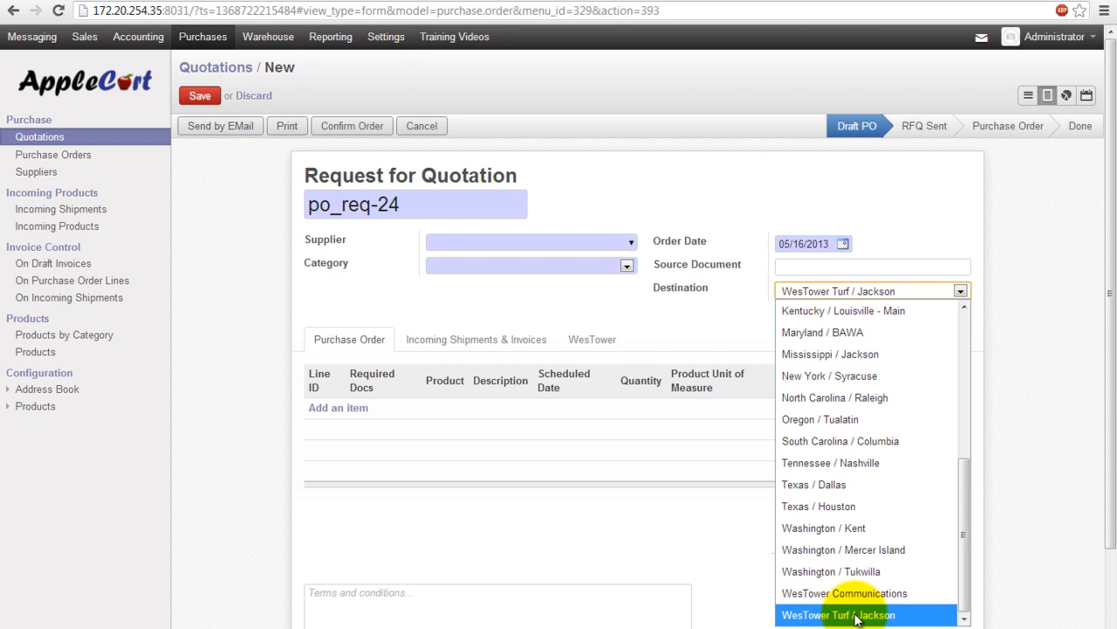
pyautogui.click(830, 289)
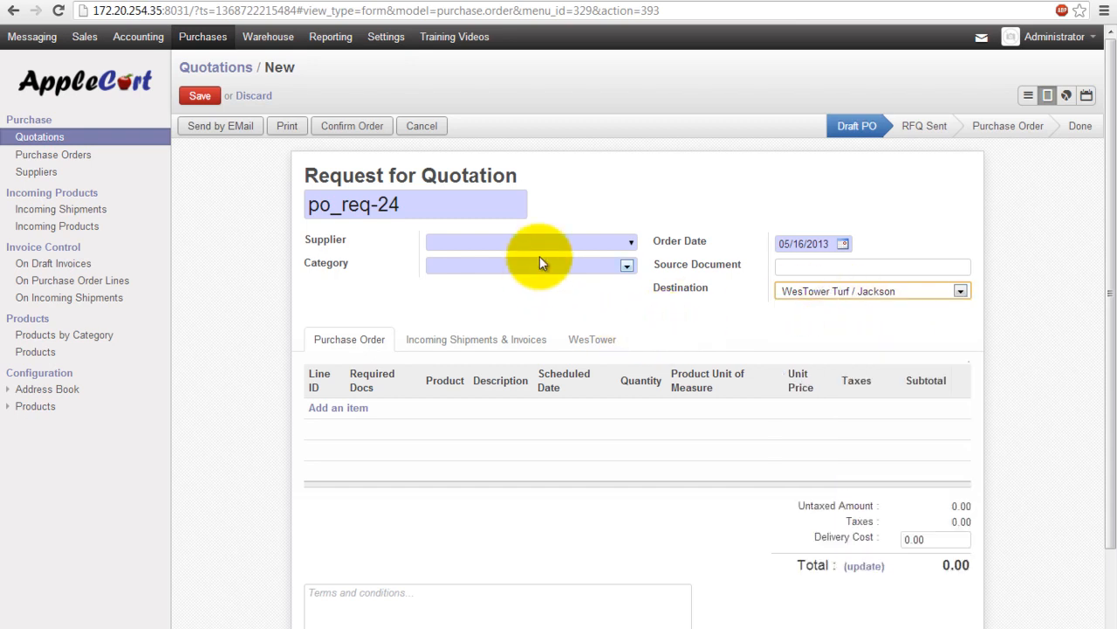
pyautogui.click(519, 241)
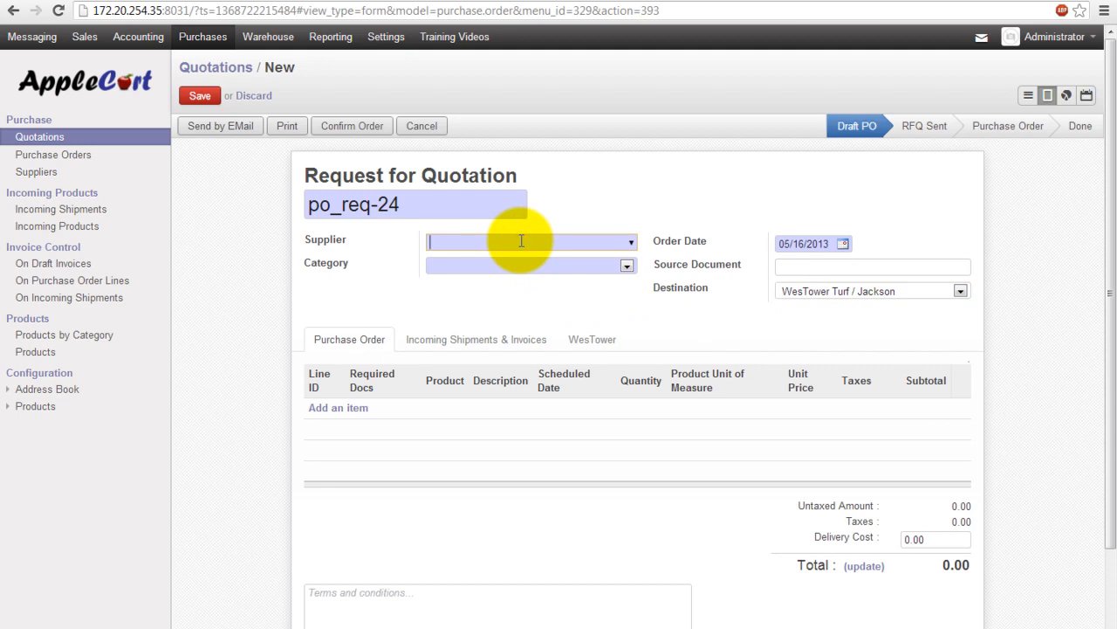
# Step: Set the supplier to Shore 2 Shore Wireless and the category to Site Aquisition
pyautogui.write('Shore')
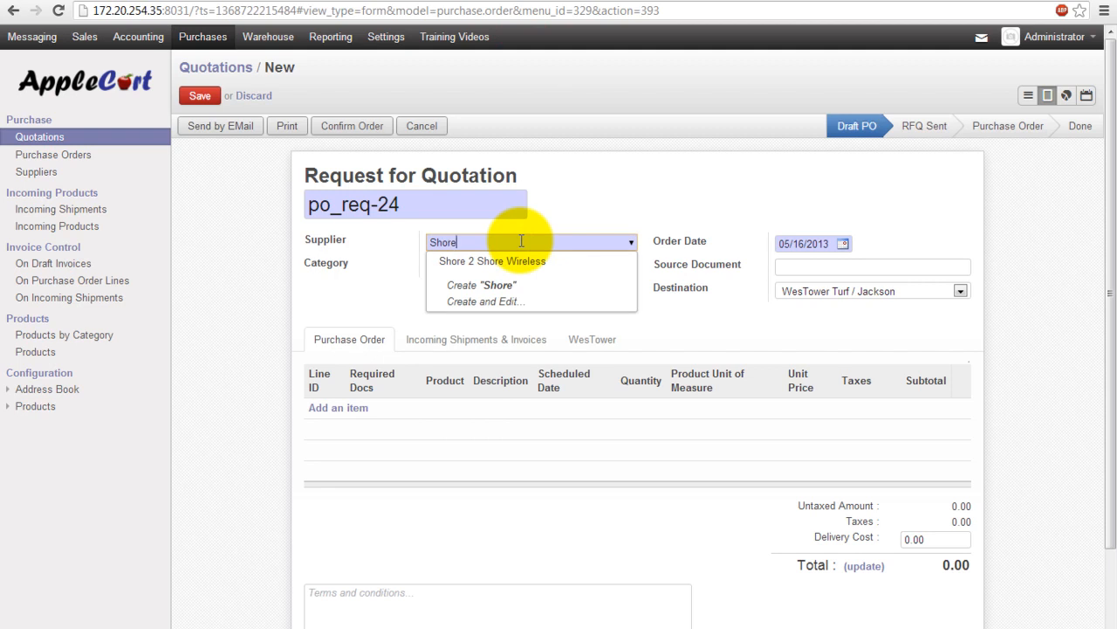
pyautogui.press('Down')
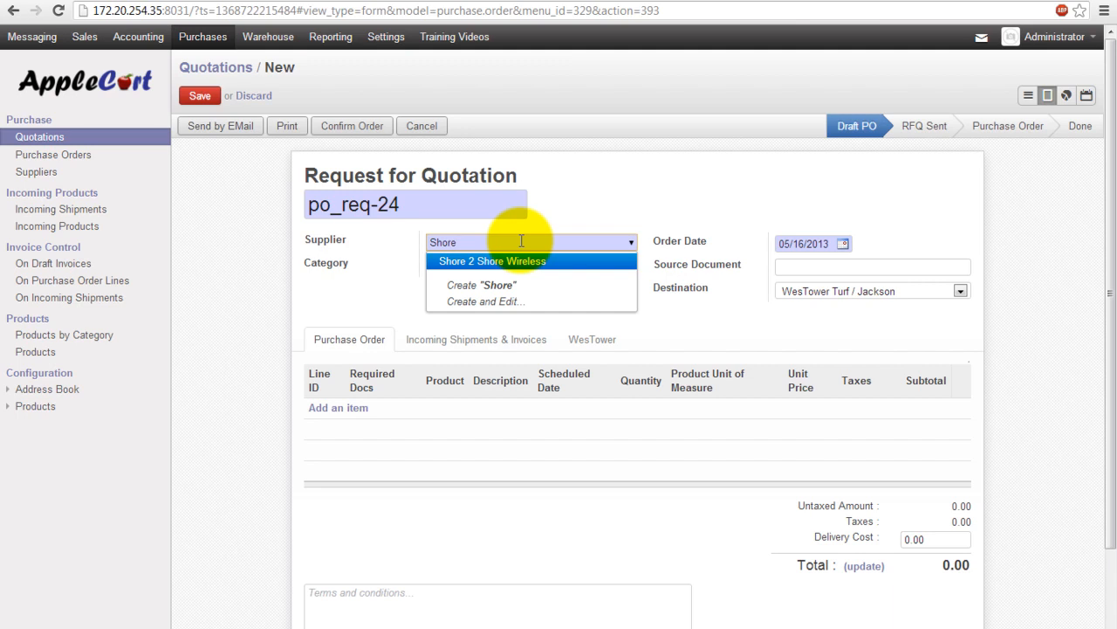
pyautogui.press('Return')
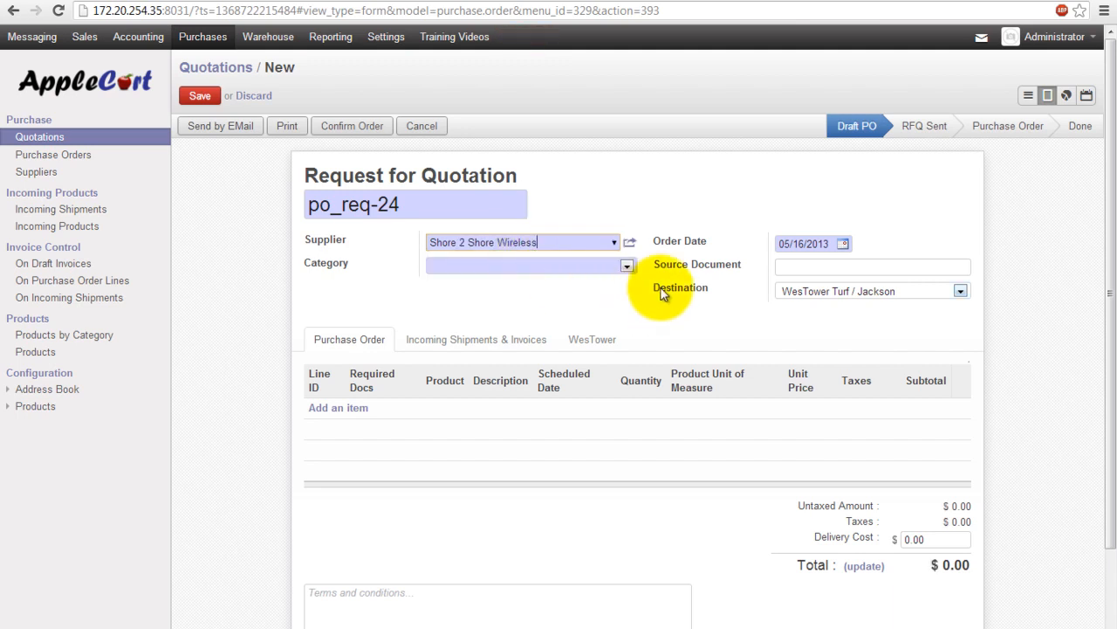
pyautogui.click(628, 267)
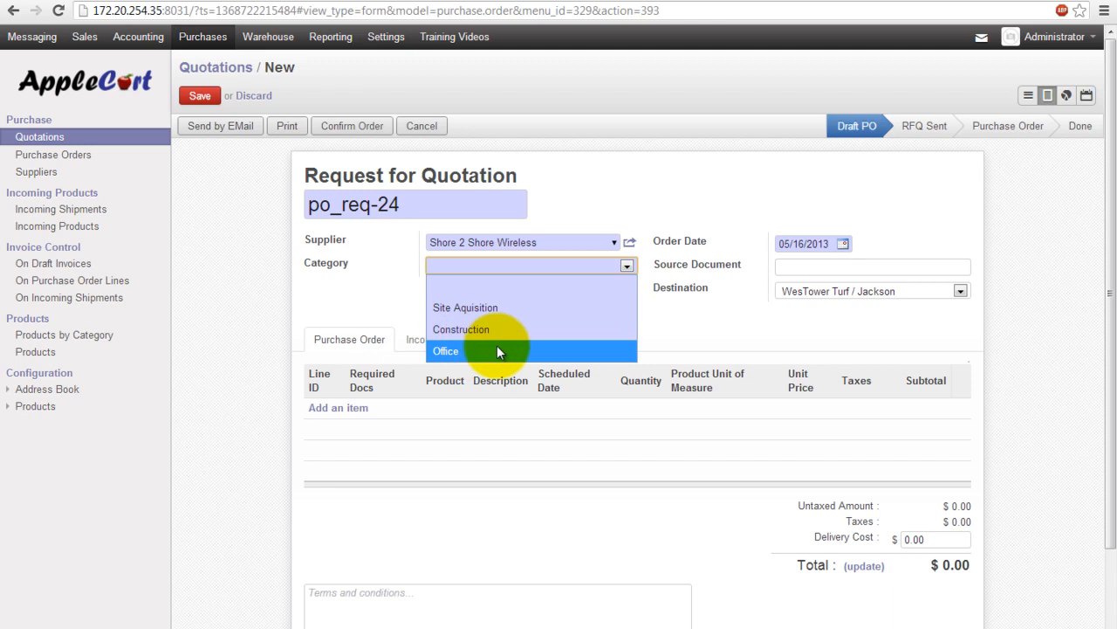
pyautogui.click(490, 308)
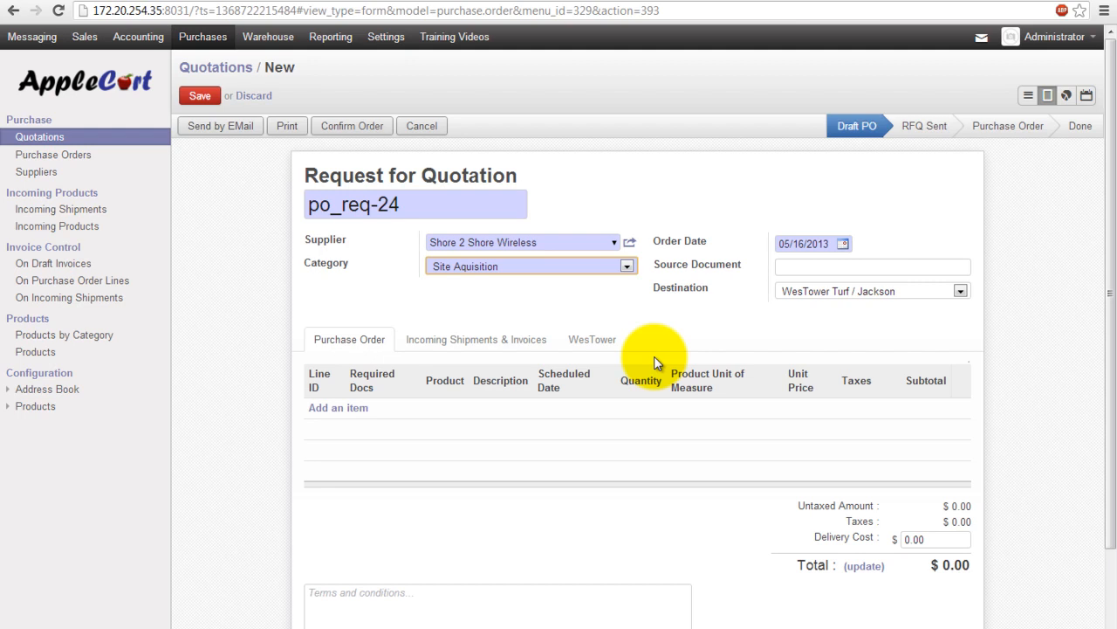
# Step: Pick WesTower job 41-10090 to fill the Hawaii ship-to address, and rename the RFQ 41-10090-24
pyautogui.click(604, 349)
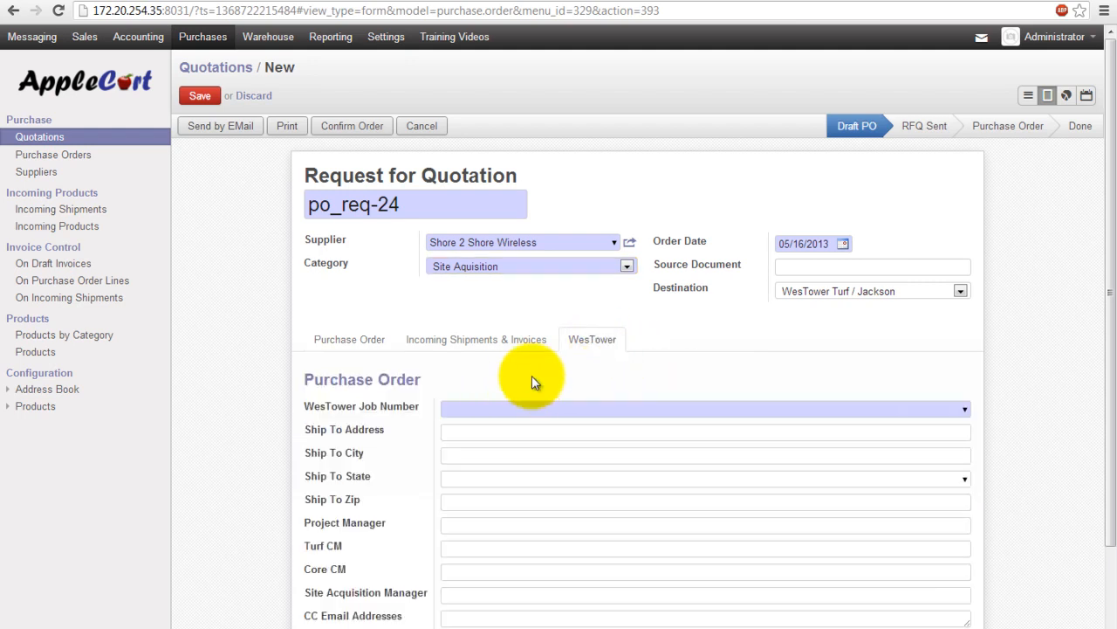
pyautogui.scroll(-1, 528, 384)
pyautogui.click(474, 330)
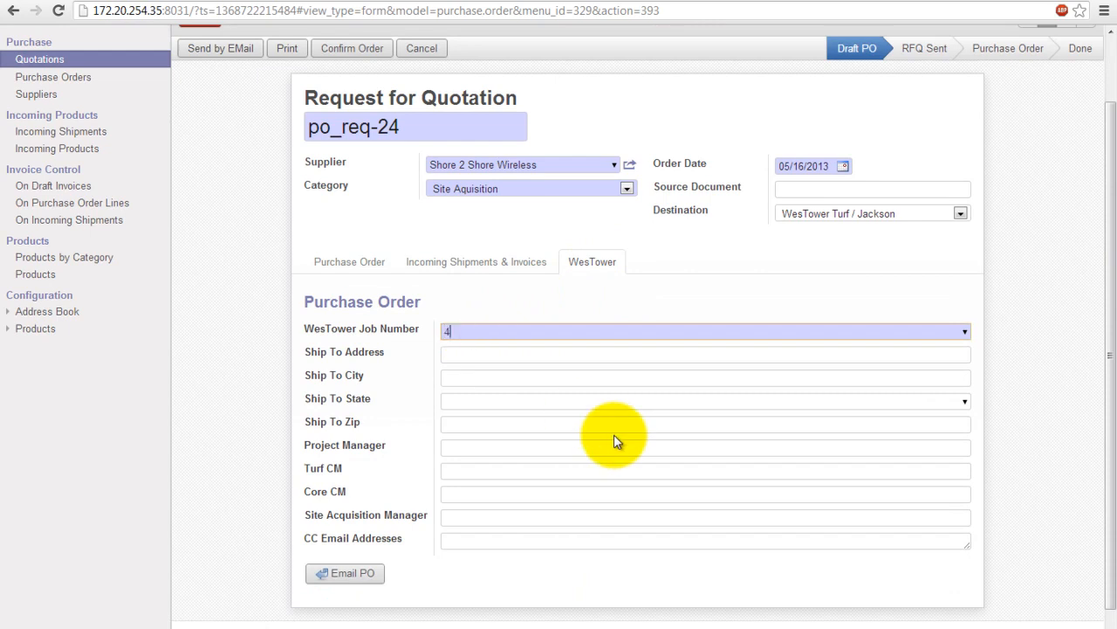
pyautogui.write('41')
pyautogui.press('Down')
pyautogui.press('Down')
pyautogui.press('Down')
pyautogui.press('Return')
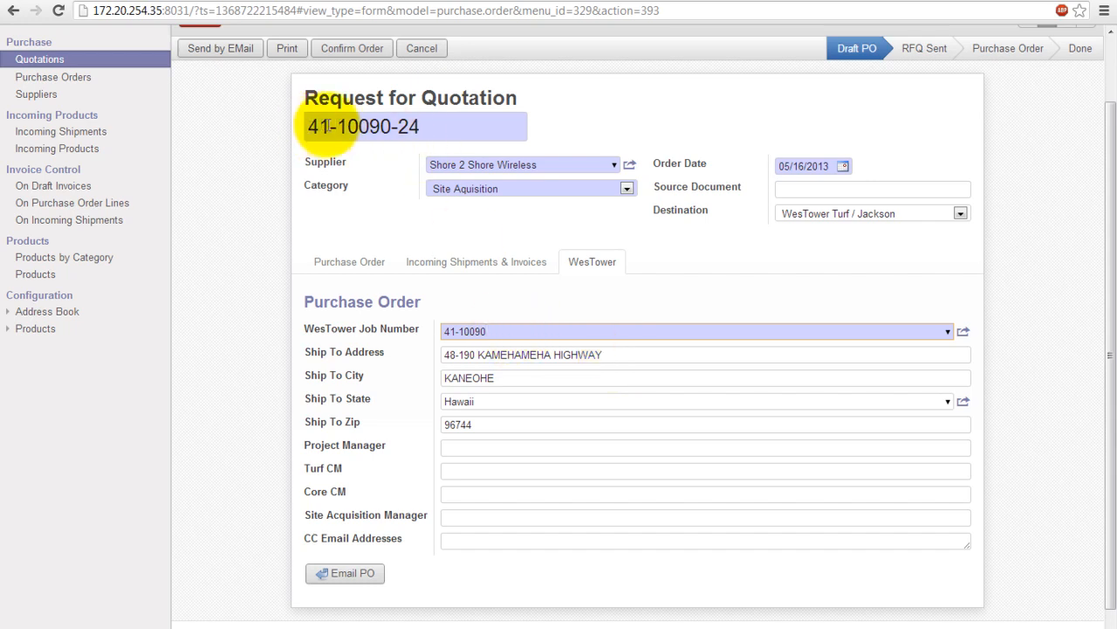
pyautogui.moveTo(307, 126); pyautogui.dragTo(390, 127)
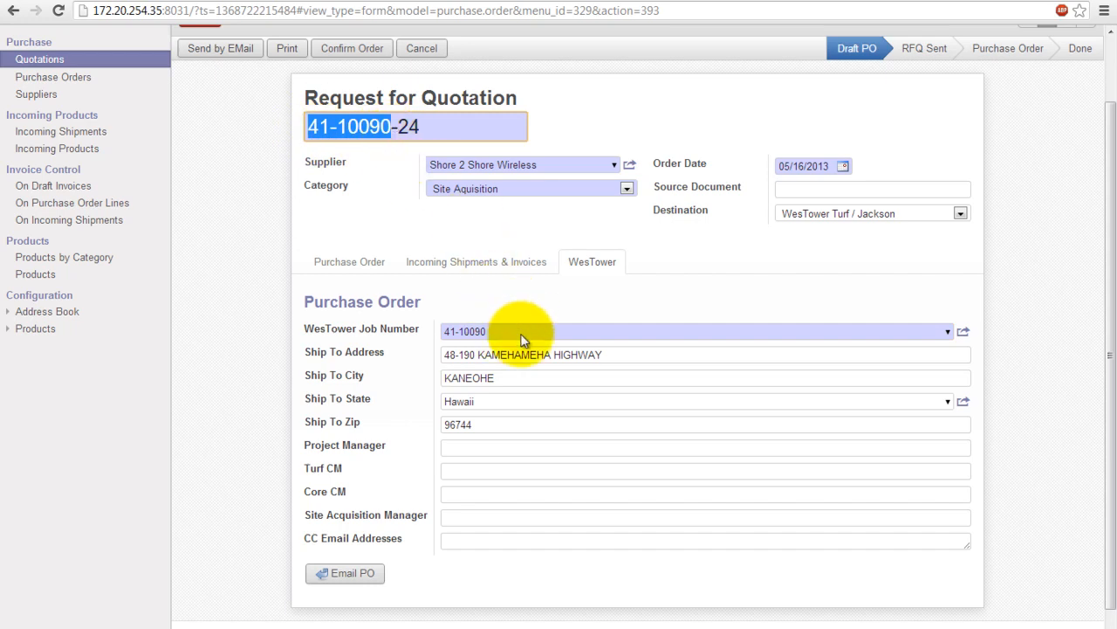
# Step: Enter the project manager's and Turf CM's names, then review the 60 Net Days payment term
pyautogui.click(477, 446)
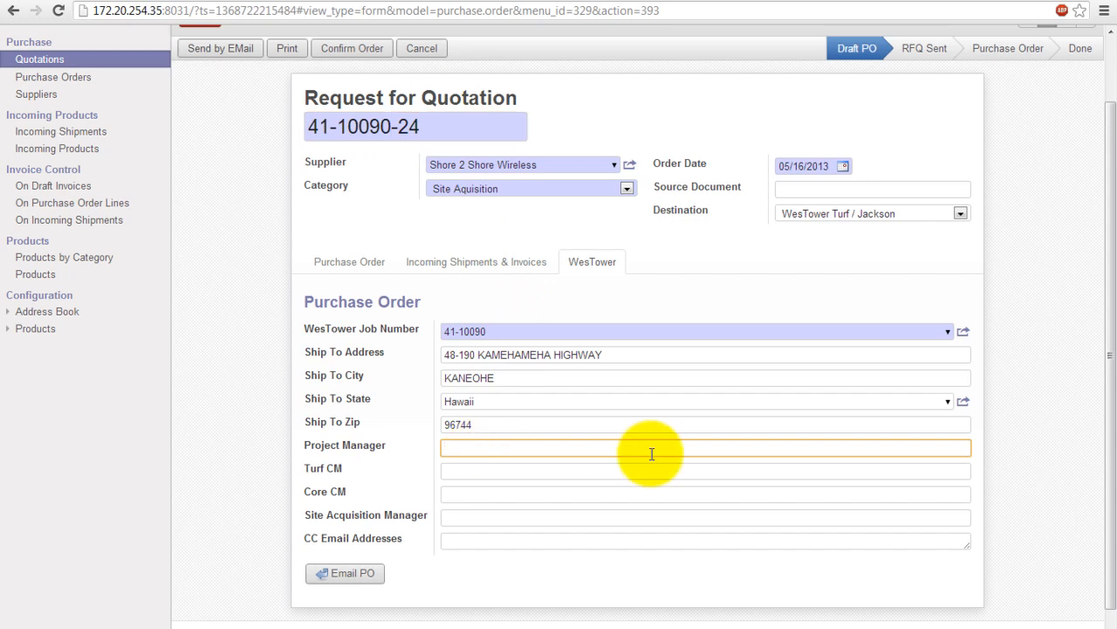
pyautogui.write('s')
pyautogui.press('BackSpace')
pyautogui.press('BackSpace')
pyautogui.press('BackSpace')
pyautogui.press('BackSpace')
pyautogui.write('ries')
pyautogui.press('Tab')
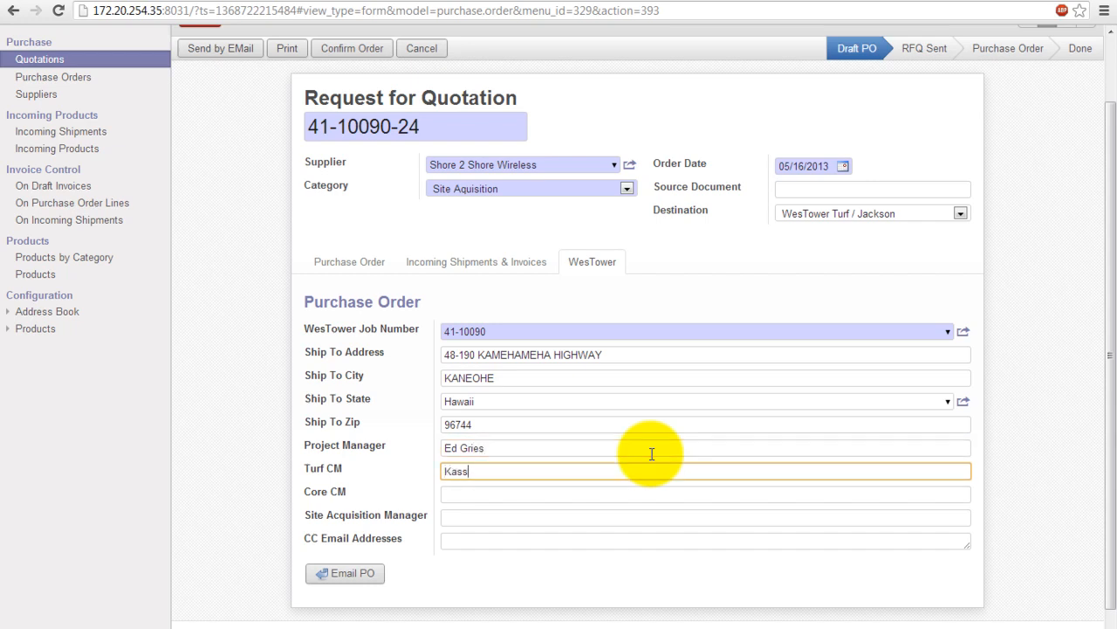
pyautogui.press('Tab')
pyautogui.press('Tab')
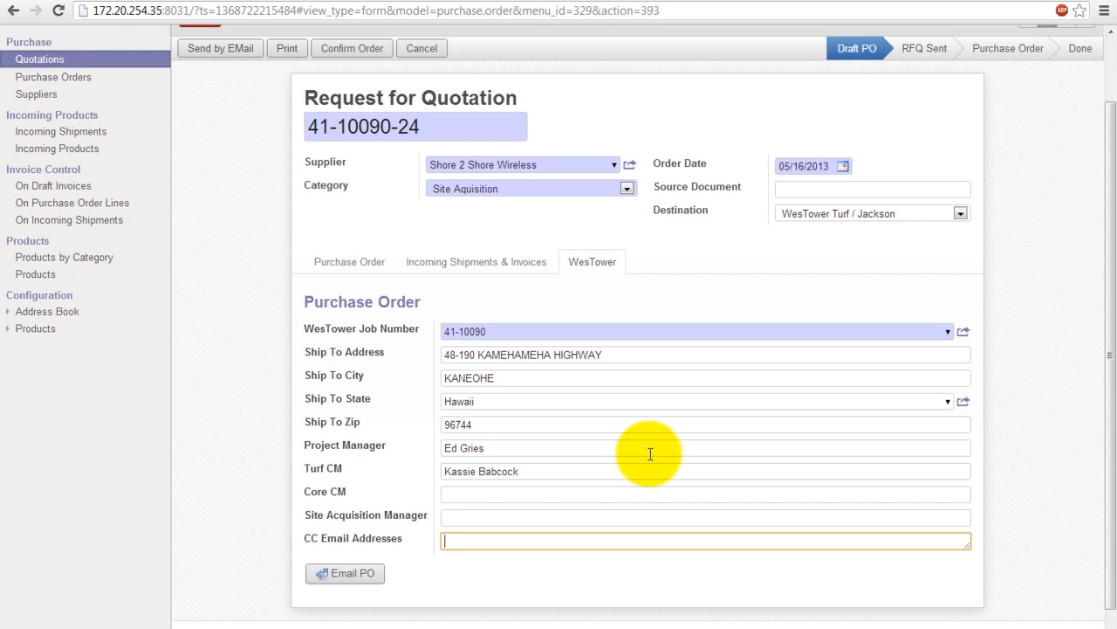
pyautogui.click(489, 269)
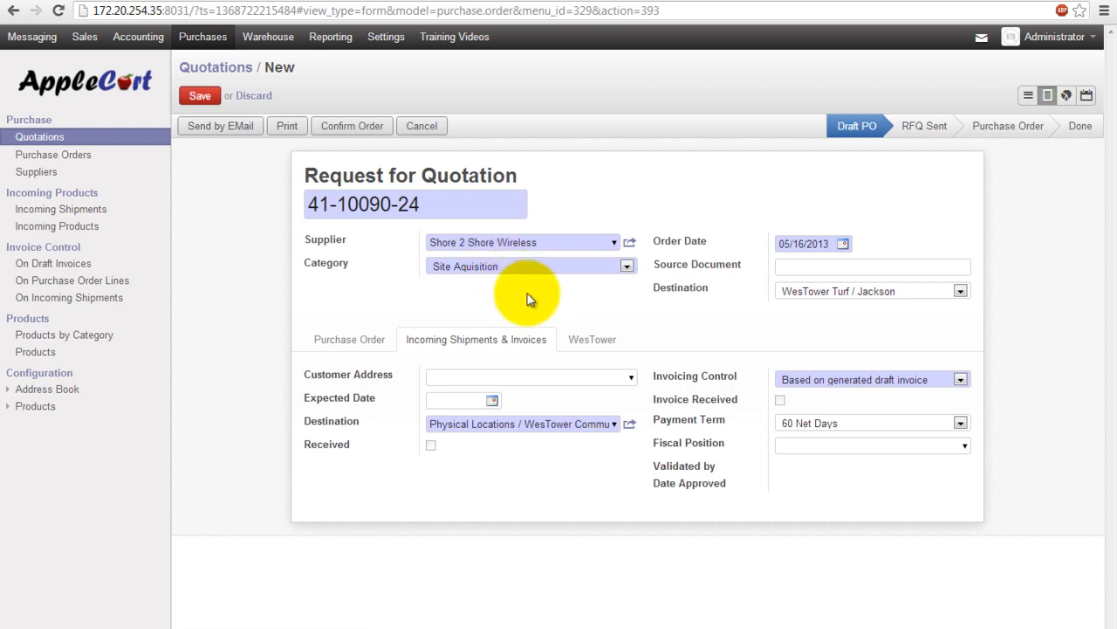
# Step: Return to the empty order lines and bring up the Excel project one-pager
pyautogui.click(351, 339)
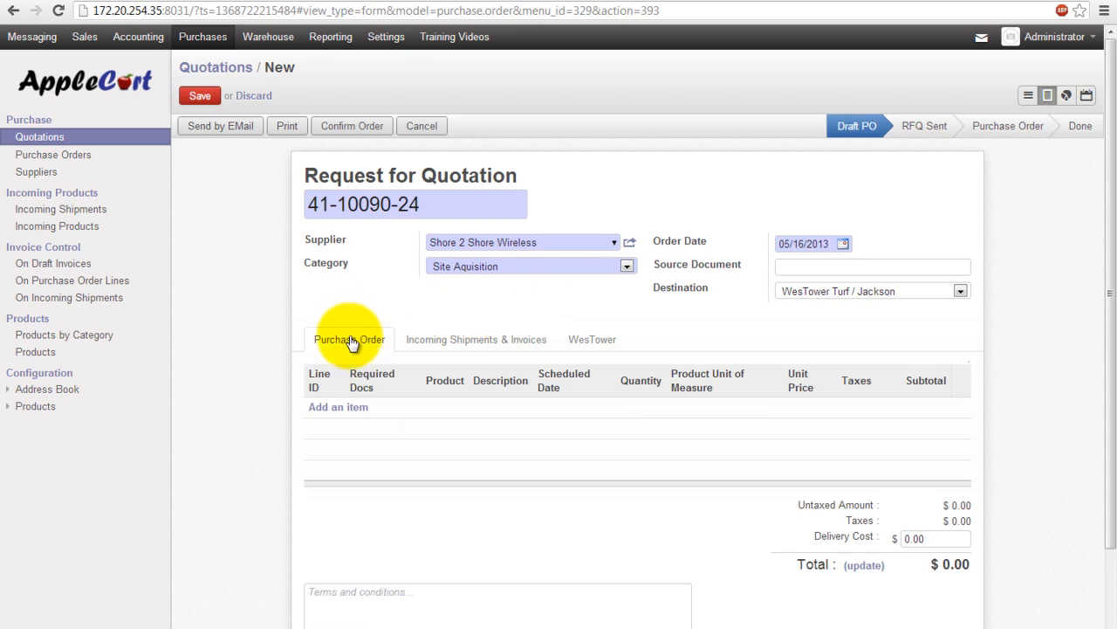
pyautogui.click(338, 408)
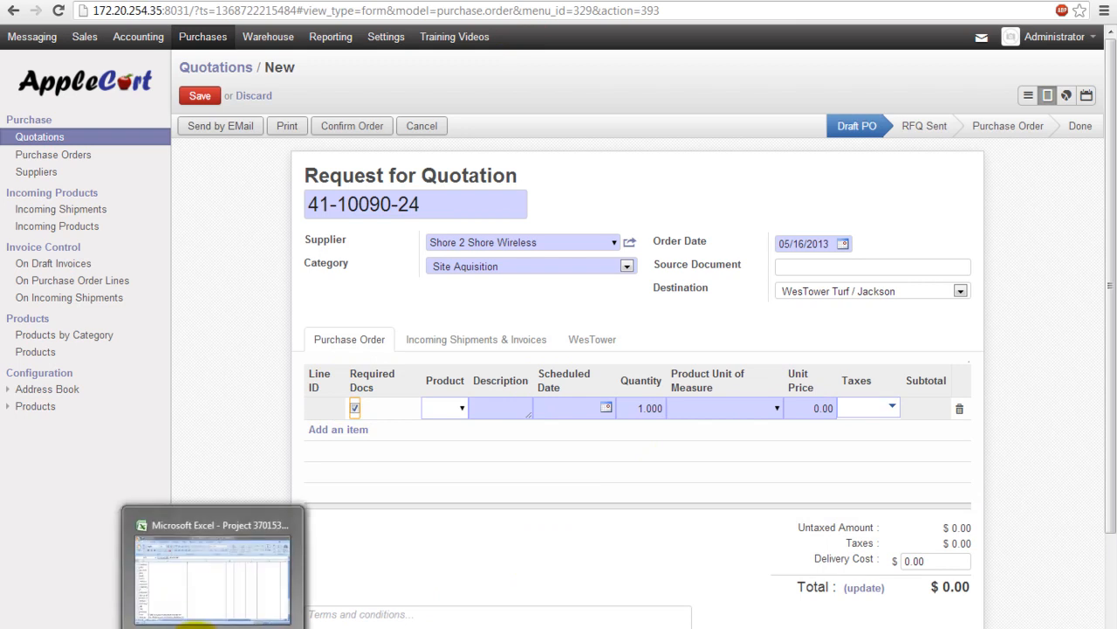
pyautogui.click(194, 627)
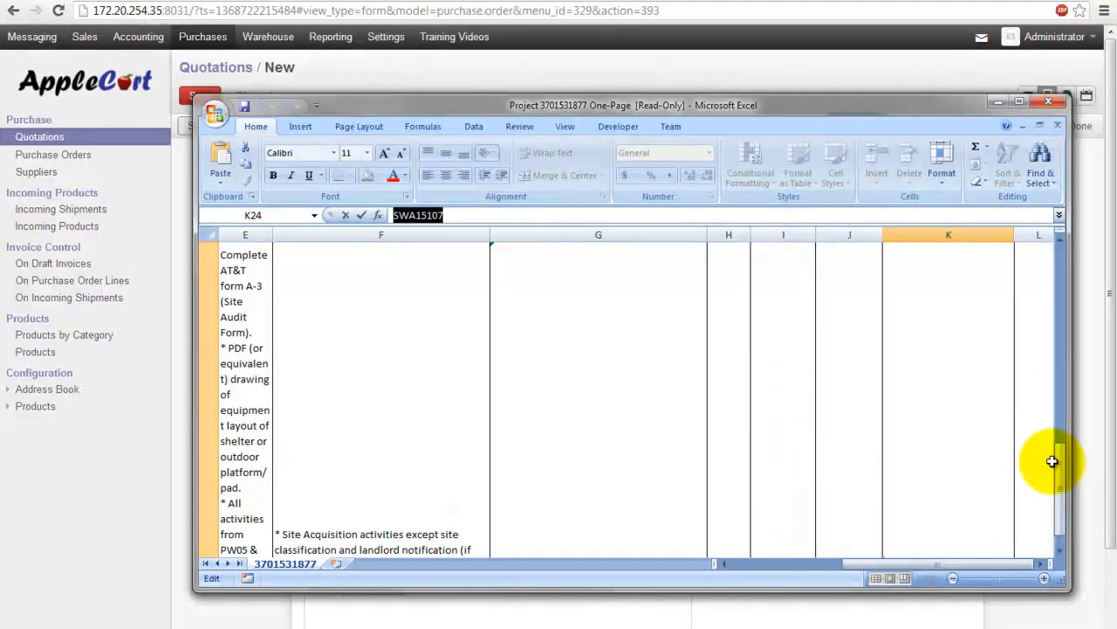
# Step: Copy the AppleCart ID LS03%NORCAL from cell K11, then move Excel aside to reveal the RFQ
pyautogui.moveTo(1053, 461); pyautogui.dragTo(1052, 332)
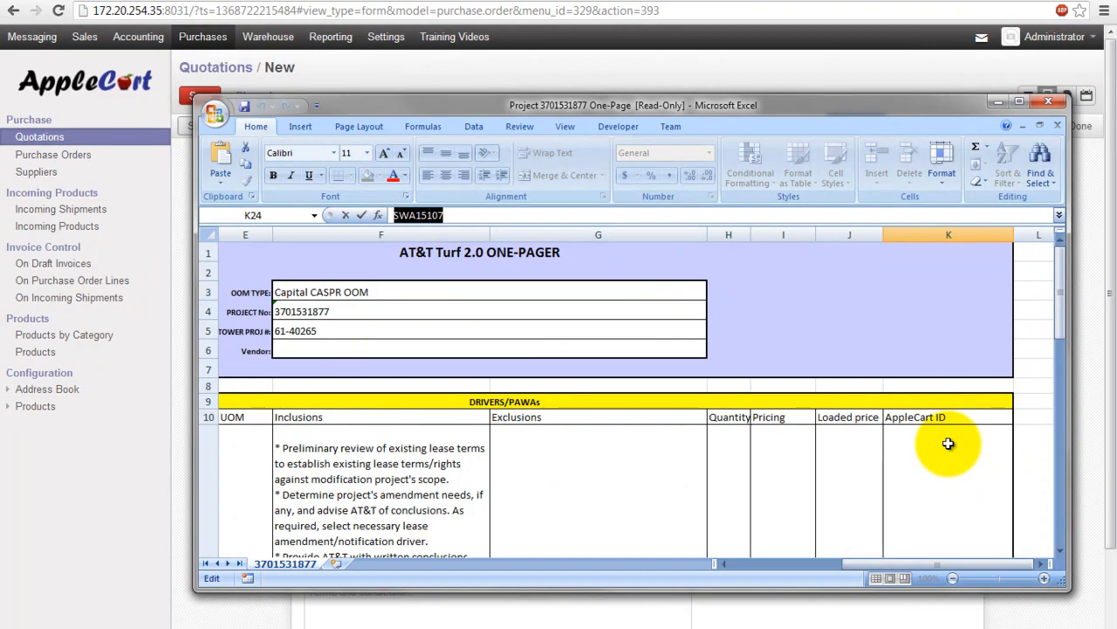
pyautogui.moveTo(1060, 288); pyautogui.dragTo(1062, 340)
pyautogui.click(982, 395)
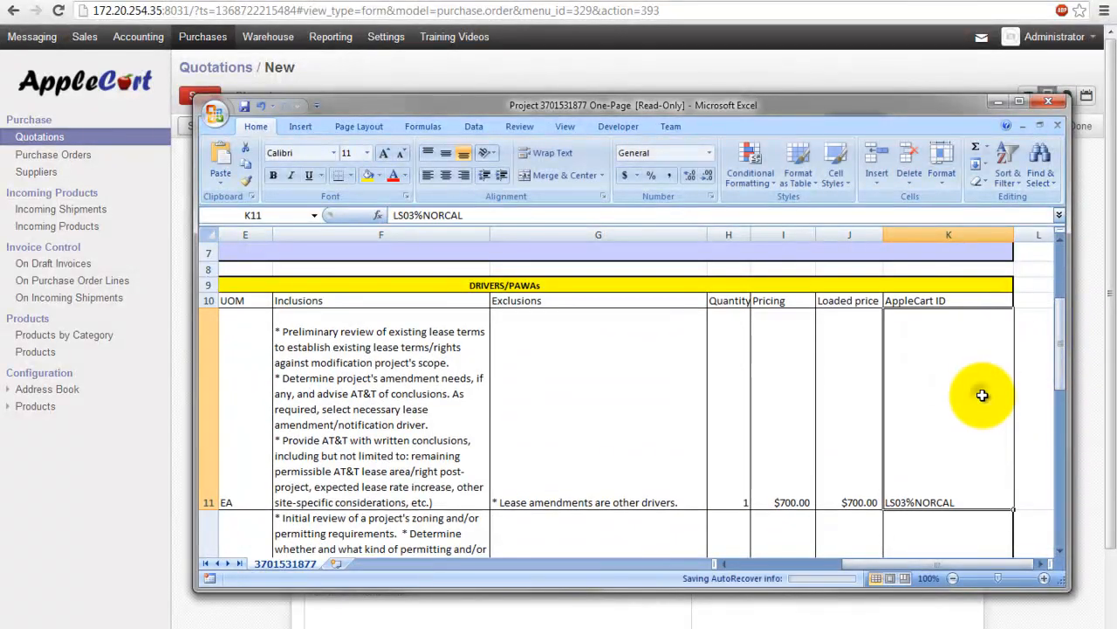
pyautogui.doubleClick(955, 492)
pyautogui.moveTo(955, 491); pyautogui.dragTo(896, 486)
pyautogui.hotkey('ctrl', 'c')
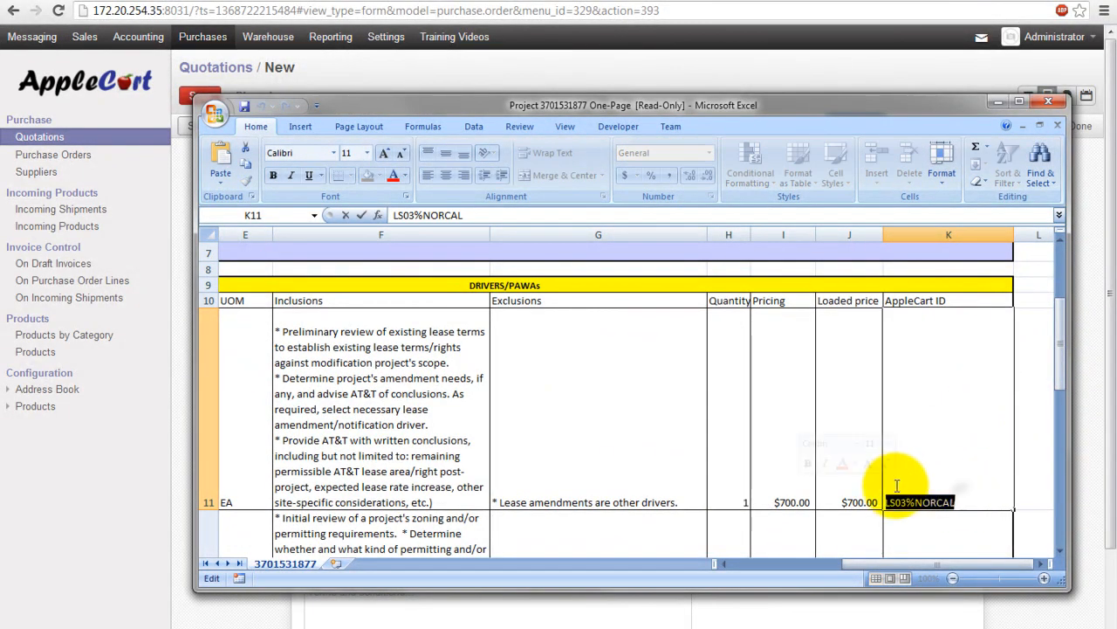
pyautogui.moveTo(818, 105); pyautogui.dragTo(1116, 160)
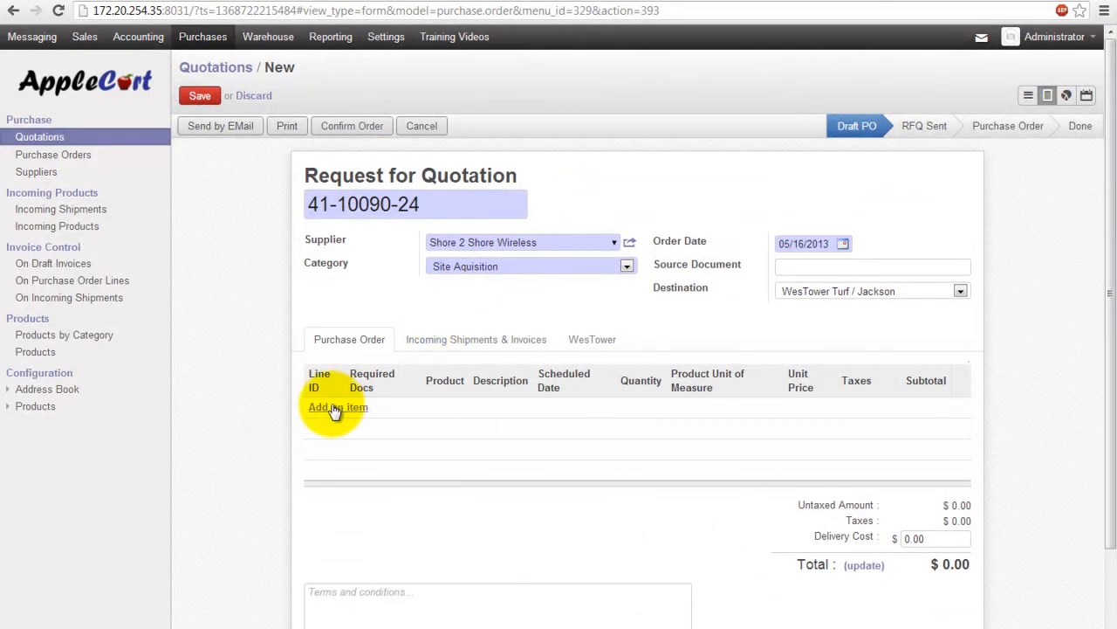
# Step: Add an order line for LS03_Shore 2 Shore Wireless_NORCAL, changing the unit price from 275.00 to 300.00
pyautogui.click(334, 410)
pyautogui.click(431, 407)
pyautogui.hotkey('ctrl', 'v')
pyautogui.press('Down')
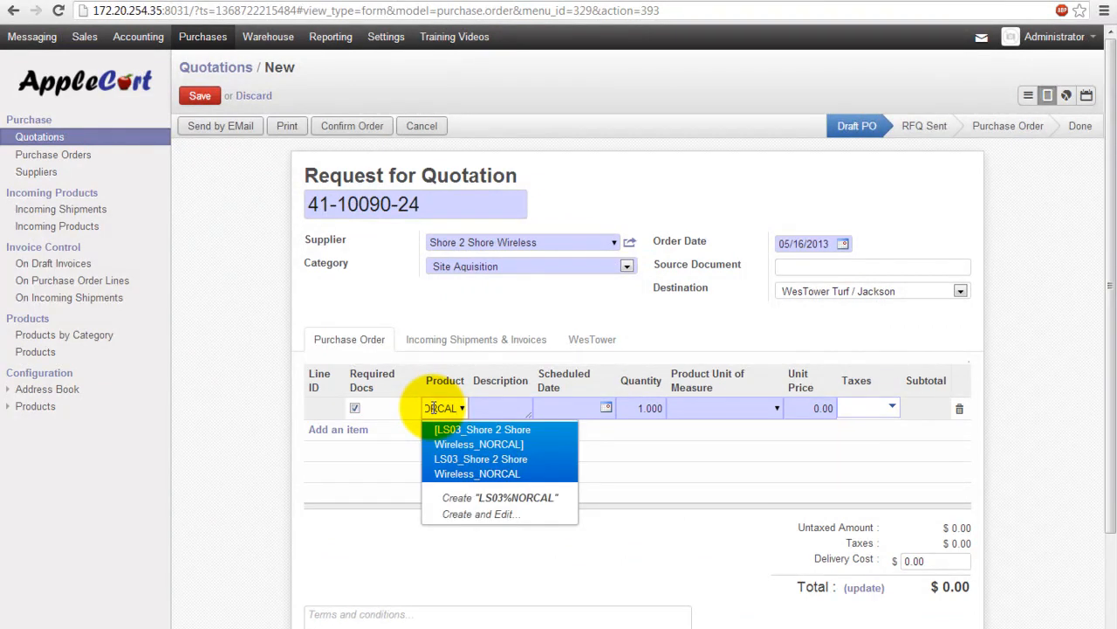
pyautogui.press('Return')
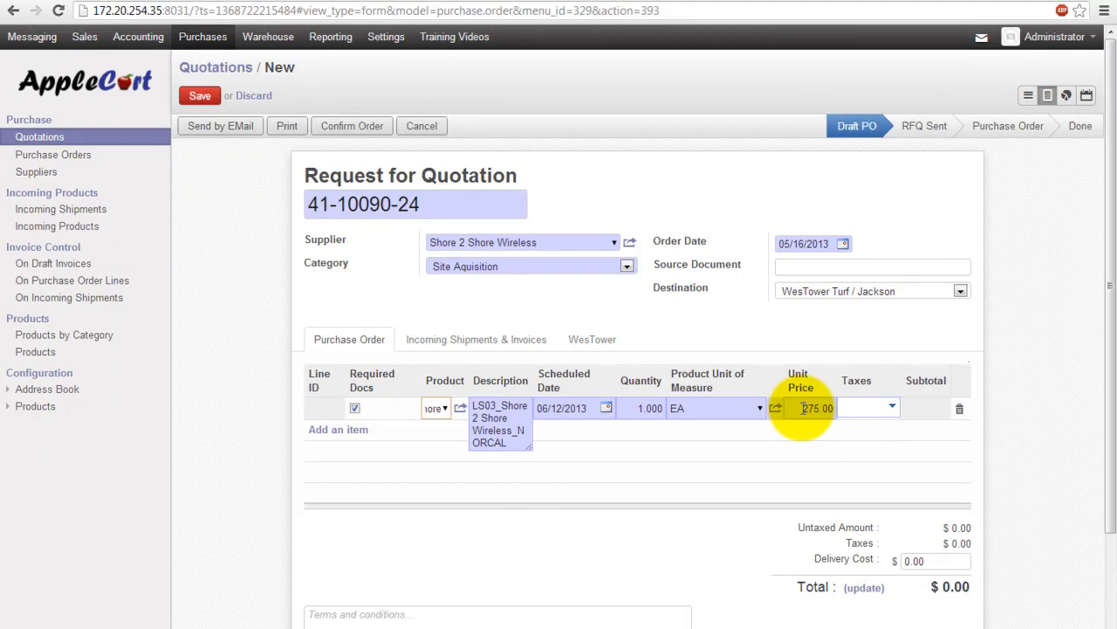
pyautogui.moveTo(802, 408); pyautogui.dragTo(825, 408)
pyautogui.write('300.')
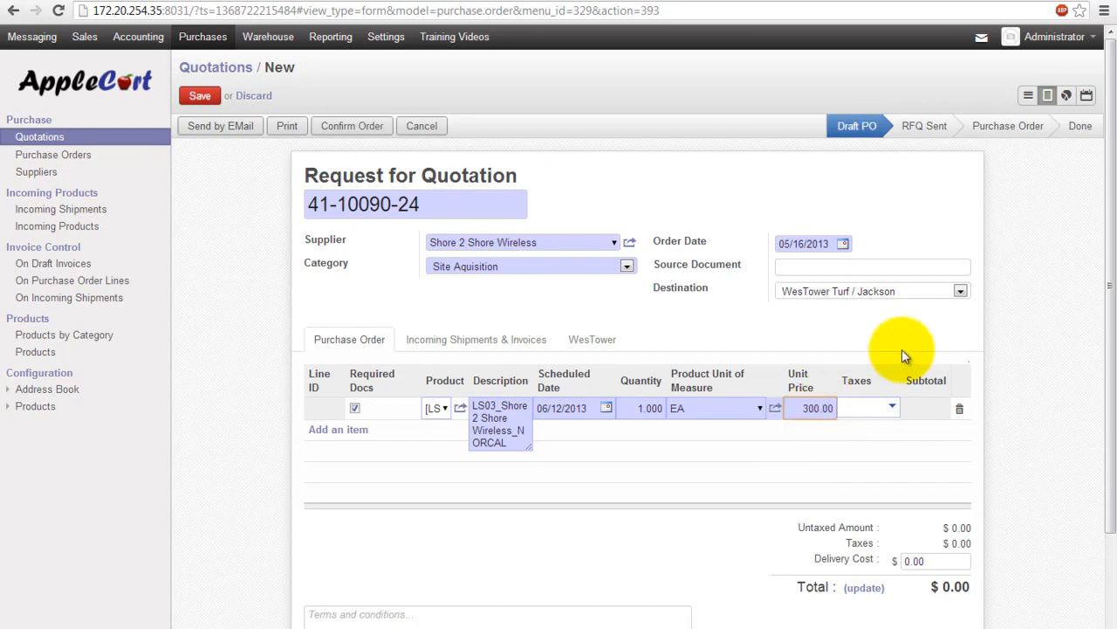
pyautogui.click(358, 432)
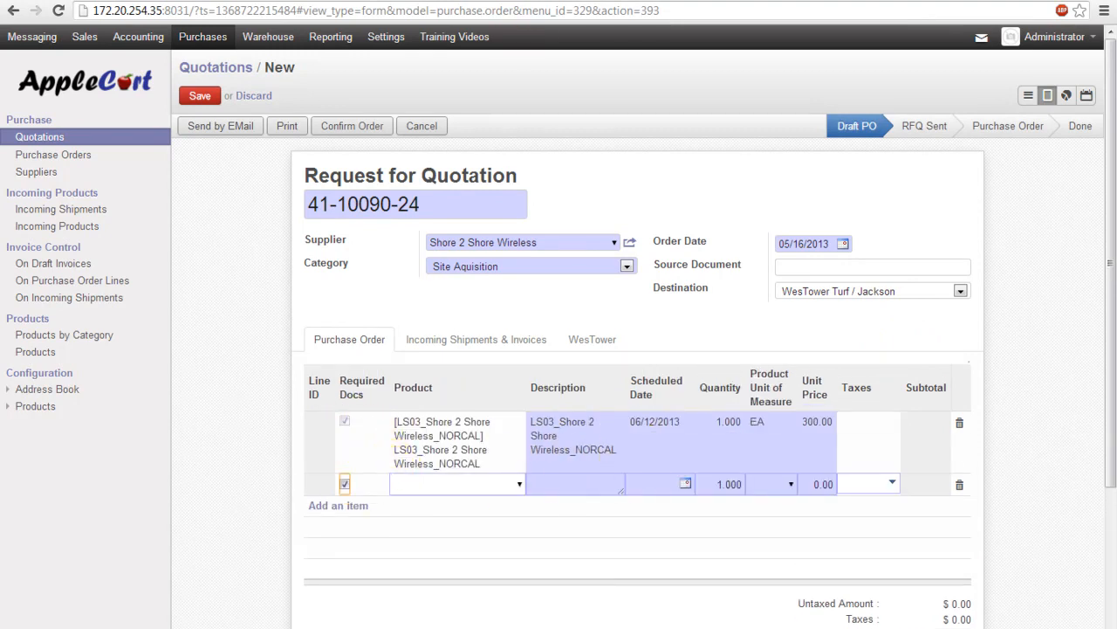
pyautogui.click(635, 107)
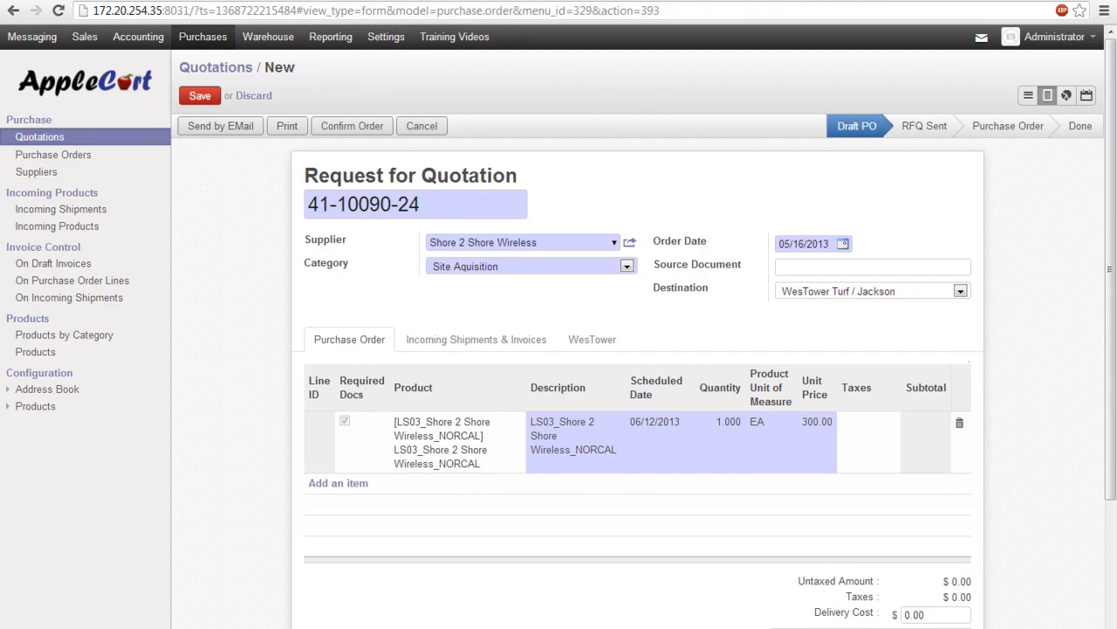
# Step: Copy the next product ID, TS01%NORCAL, from the Excel sheet
pyautogui.moveTo(1116, 37); pyautogui.dragTo(457, 138)
pyautogui.scroll(-4, 494, 367)
pyautogui.doubleClick(662, 423)
pyautogui.moveTo(660, 424); pyautogui.dragTo(563, 418)
pyautogui.hotkey('ctrl', 'c')
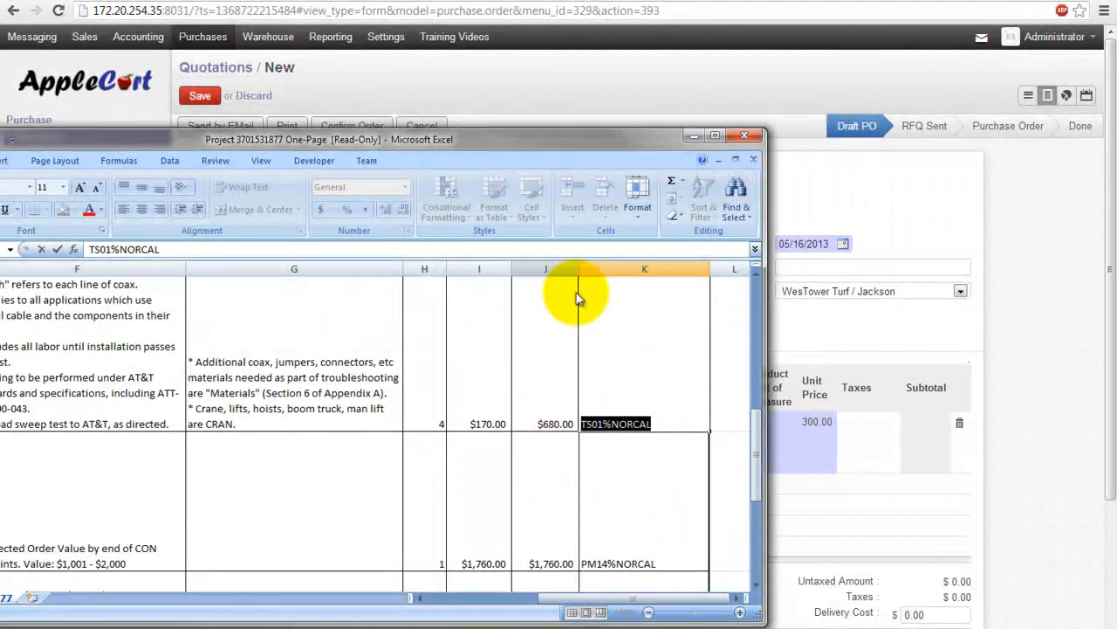
pyautogui.moveTo(548, 137); pyautogui.dragTo(1116, 131)
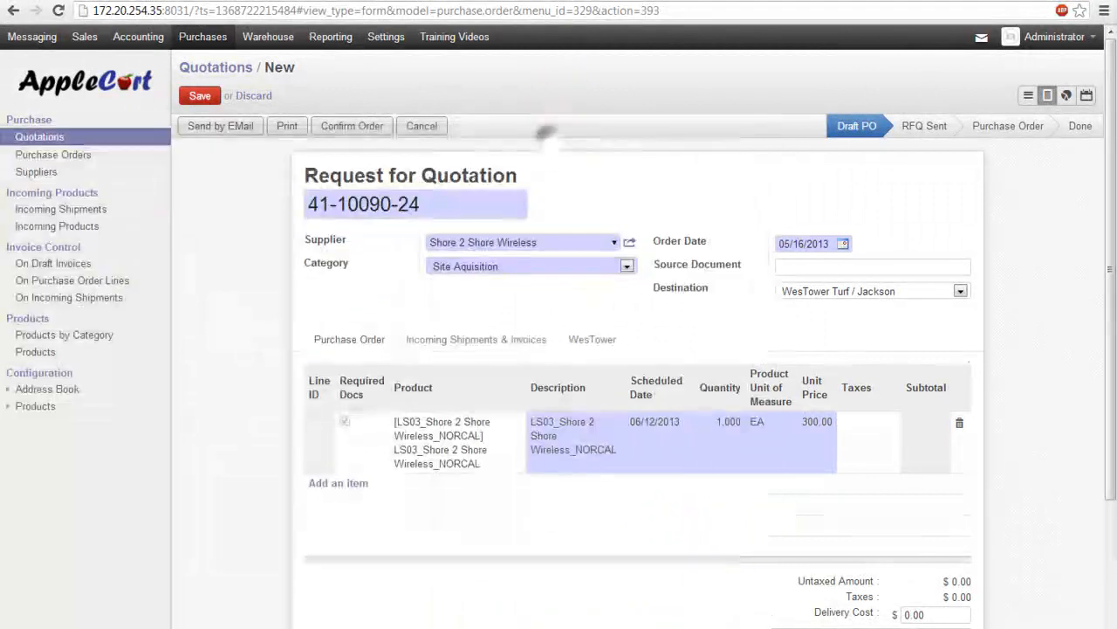
# Step: Add a second line for AE06_Shore 2 Shore Wireless_NORCAL at 1650.00 via a %NORCAL product search
pyautogui.click(336, 482)
pyautogui.click(467, 489)
pyautogui.hotkey('ctrl', 'v')
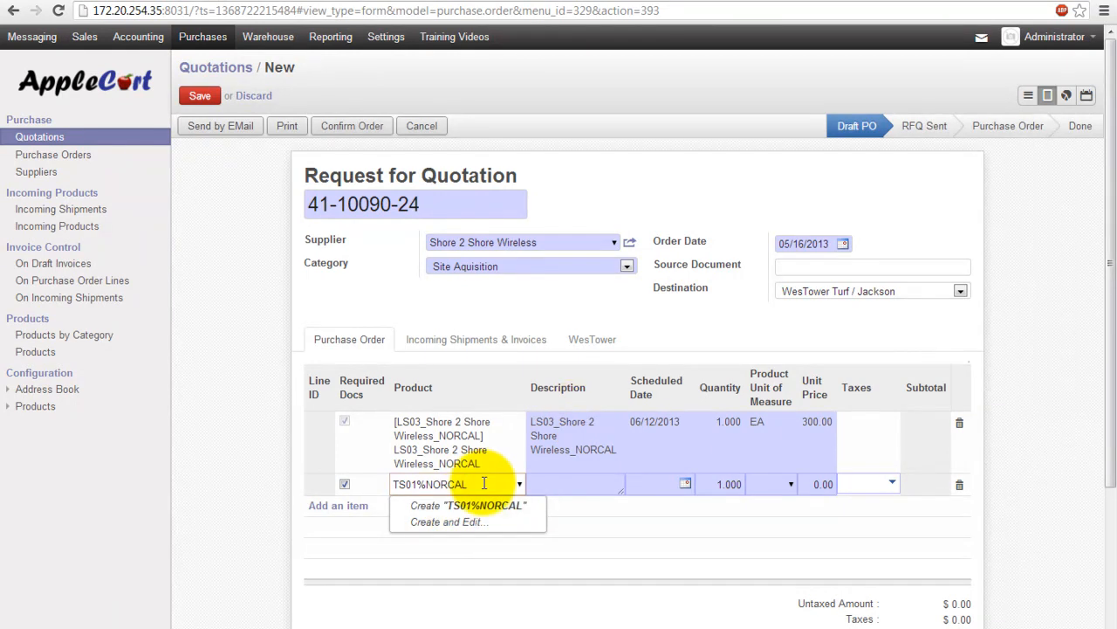
pyautogui.moveTo(479, 483); pyautogui.dragTo(299, 474)
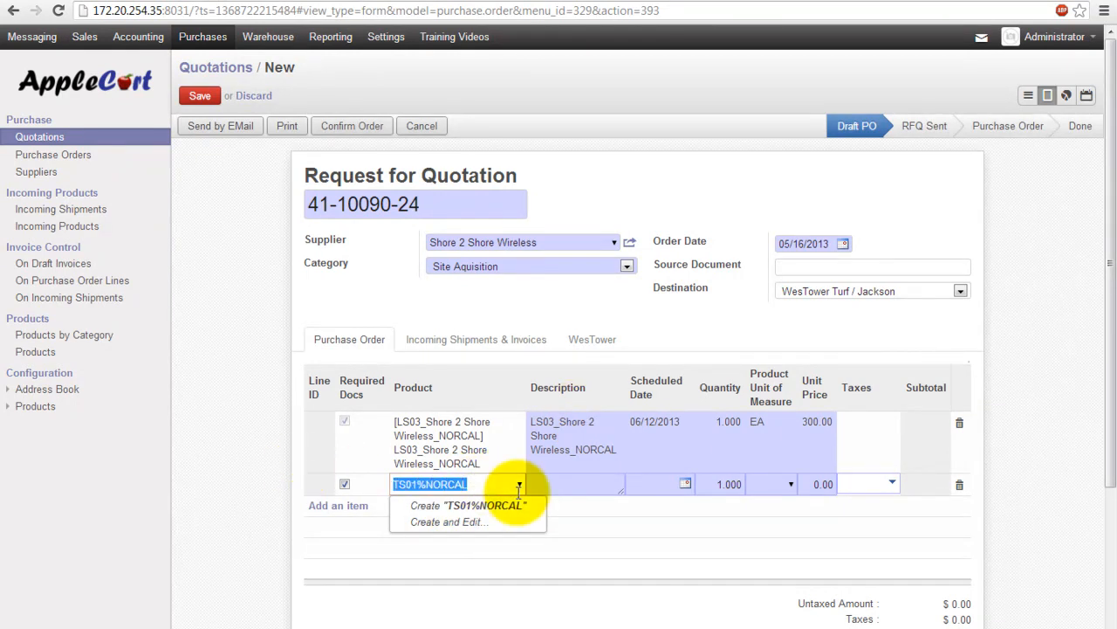
pyautogui.press('BackSpace')
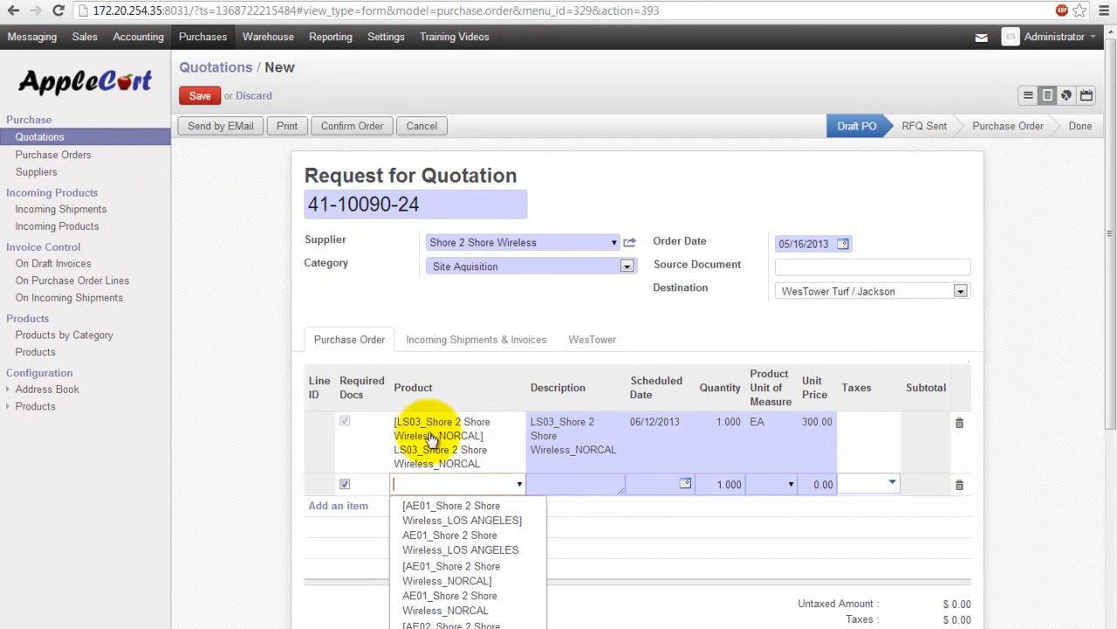
pyautogui.write('%N')
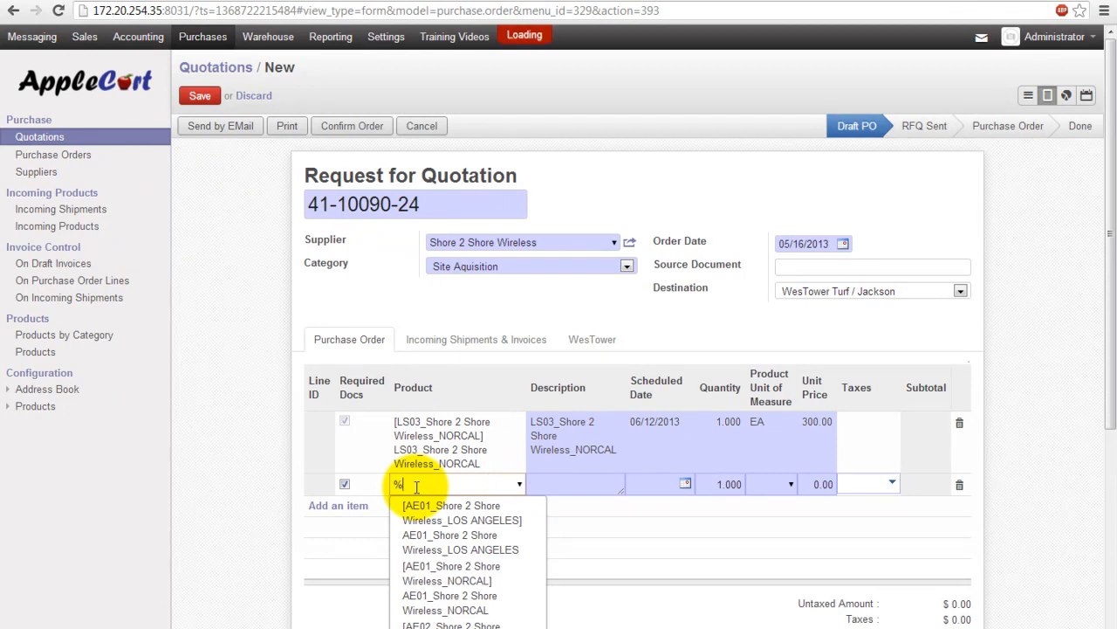
pyautogui.write('ORCAL')
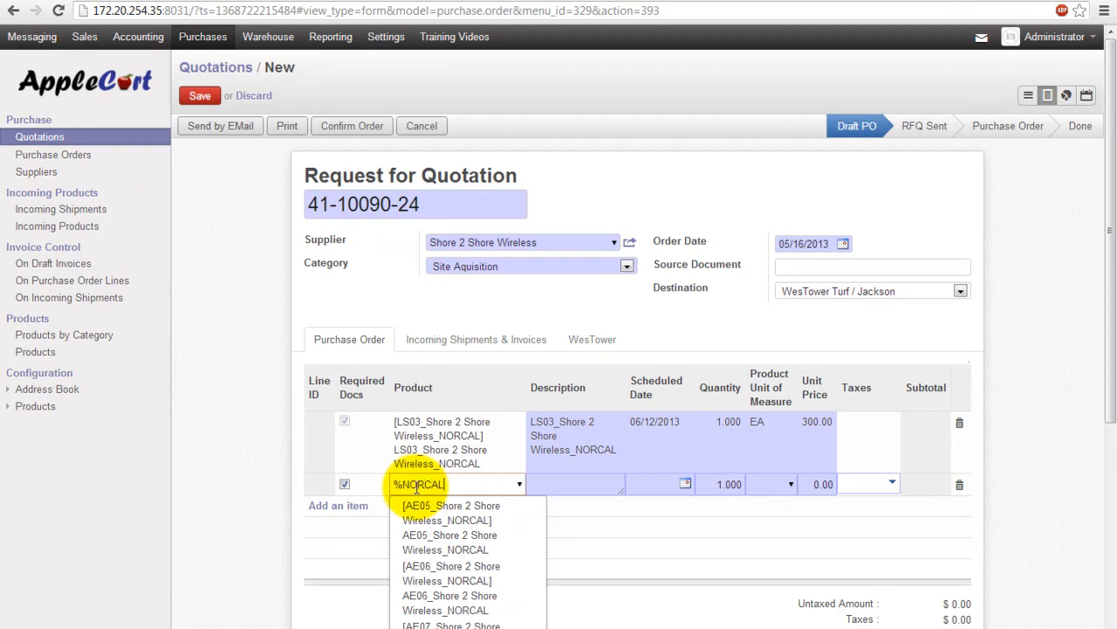
pyautogui.scroll(-3, 437, 454)
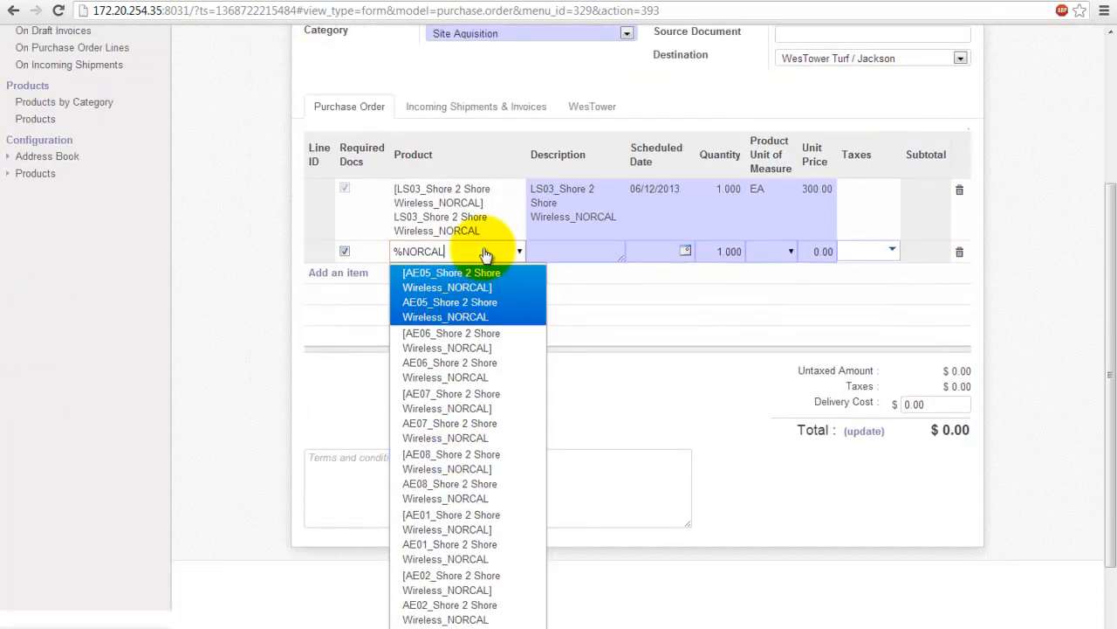
pyautogui.scroll(-1, 474, 337)
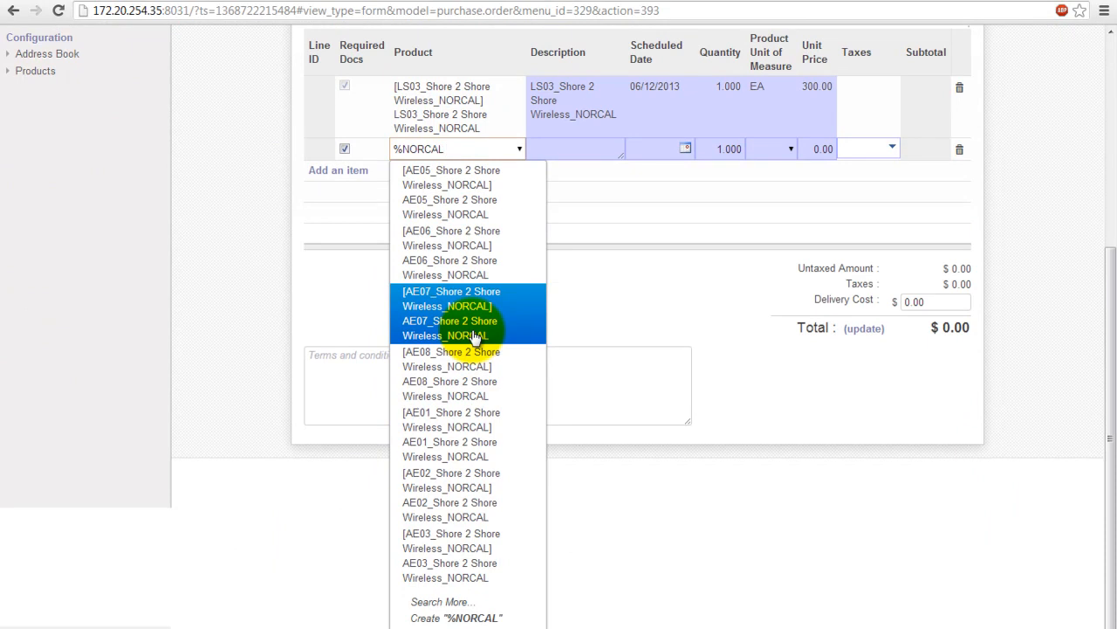
pyautogui.click(439, 602)
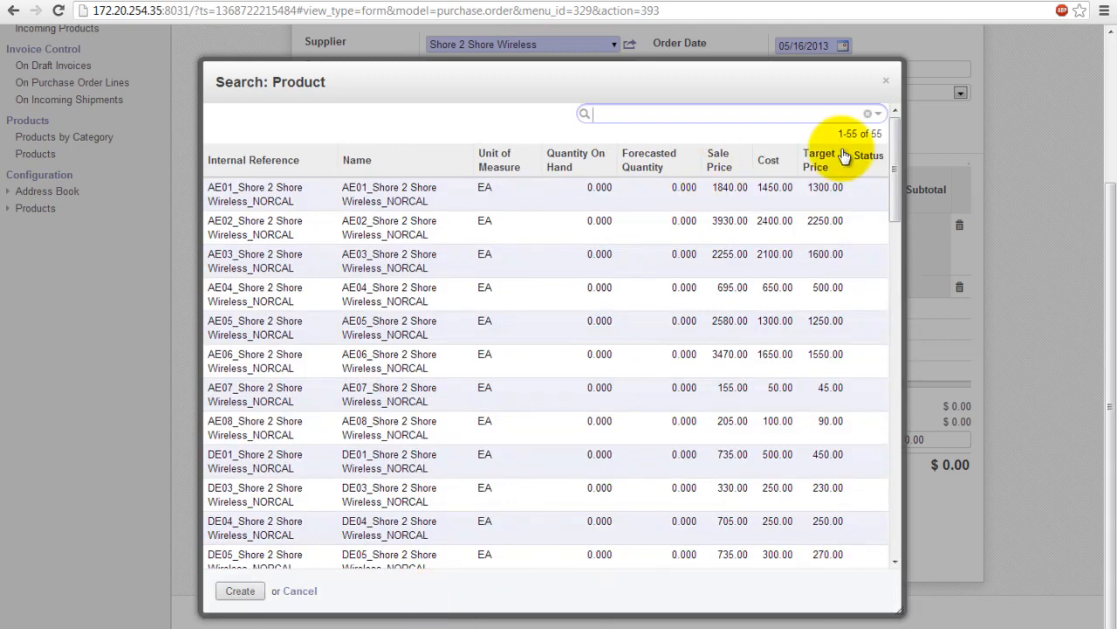
pyautogui.moveTo(890, 179); pyautogui.dragTo(864, 182)
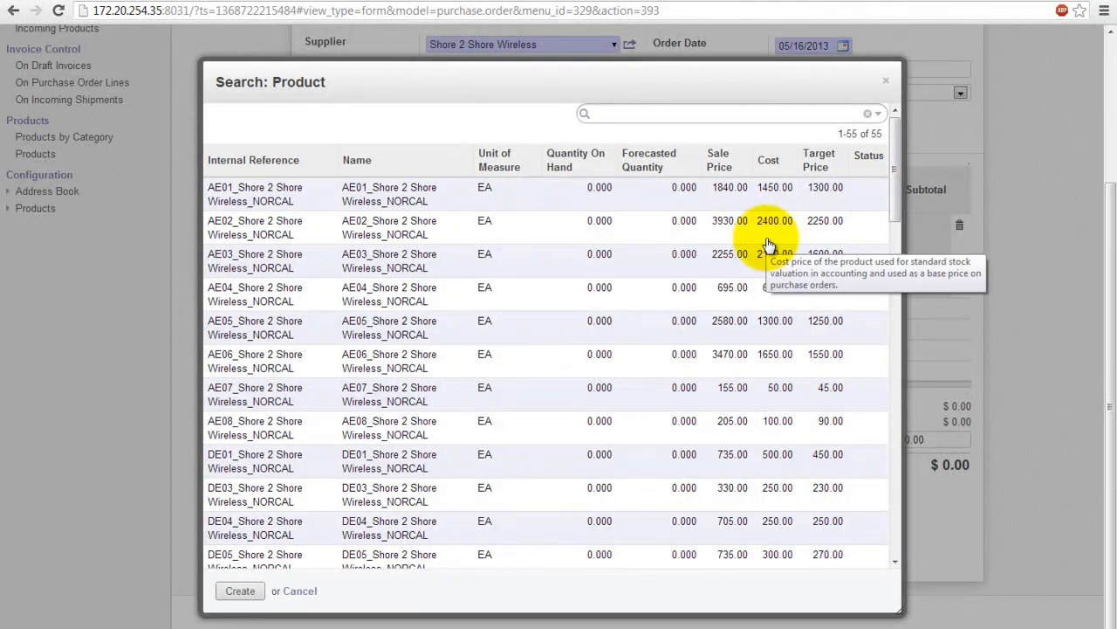
pyautogui.click(236, 360)
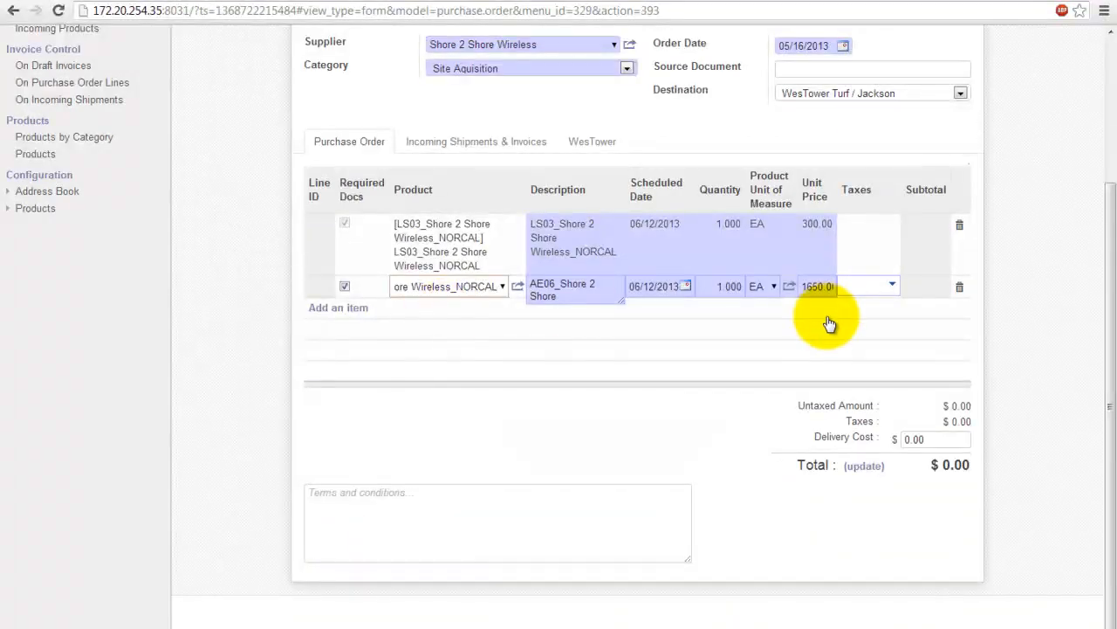
pyautogui.scroll(2, 315, 537)
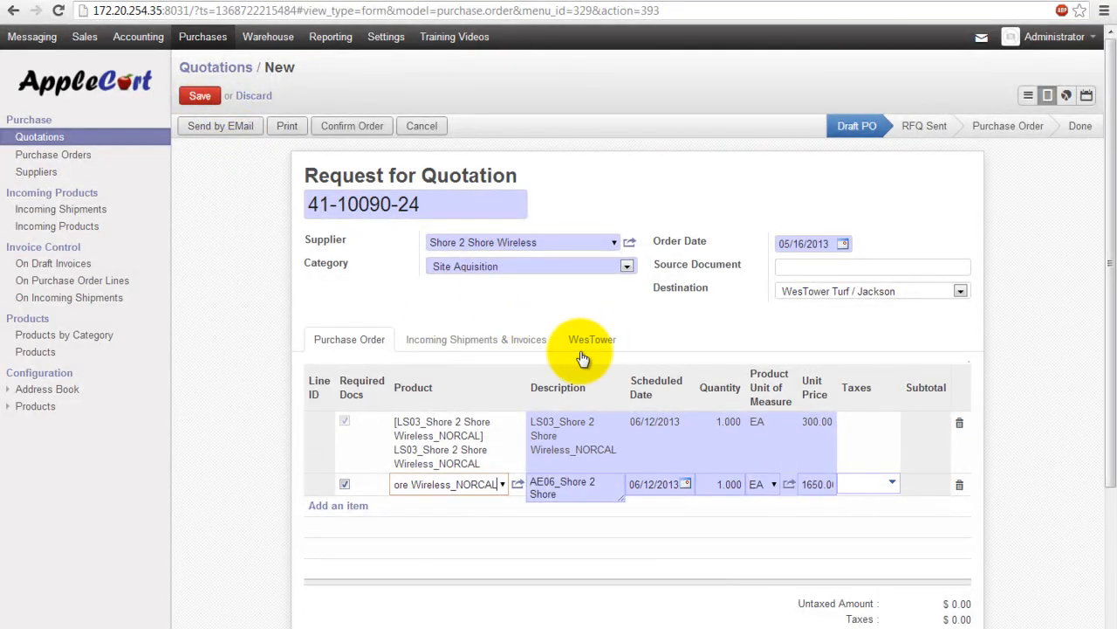
# Step: Enter the project manager's and Turf CM's e-mail addresses as CC addresses, then save the RFQ
pyautogui.click(592, 340)
pyautogui.scroll(-1, 496, 478)
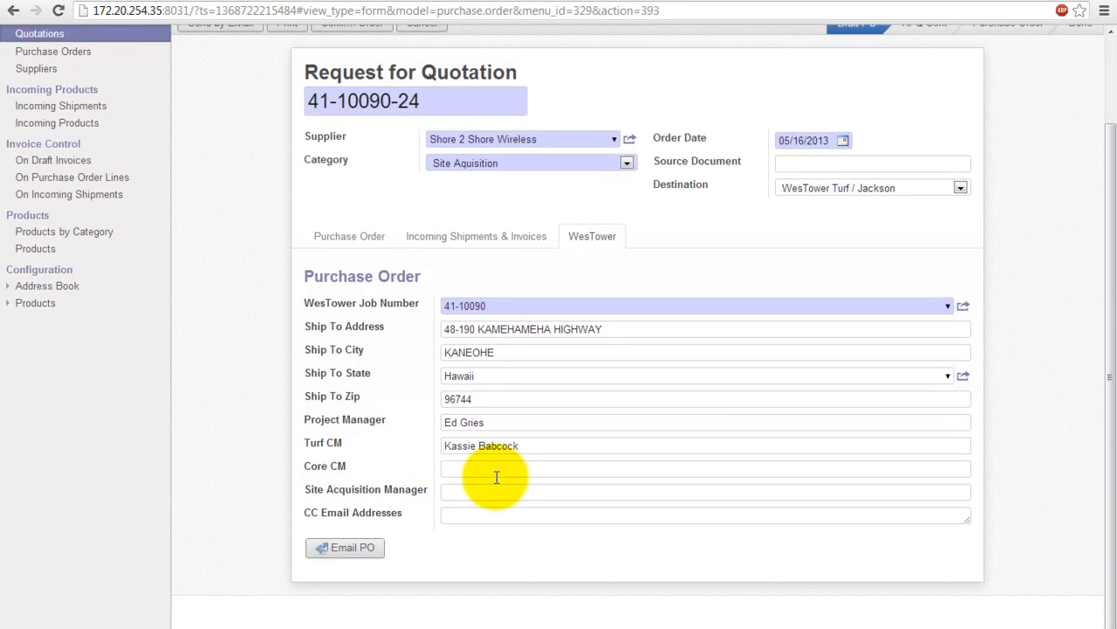
pyautogui.click(465, 515)
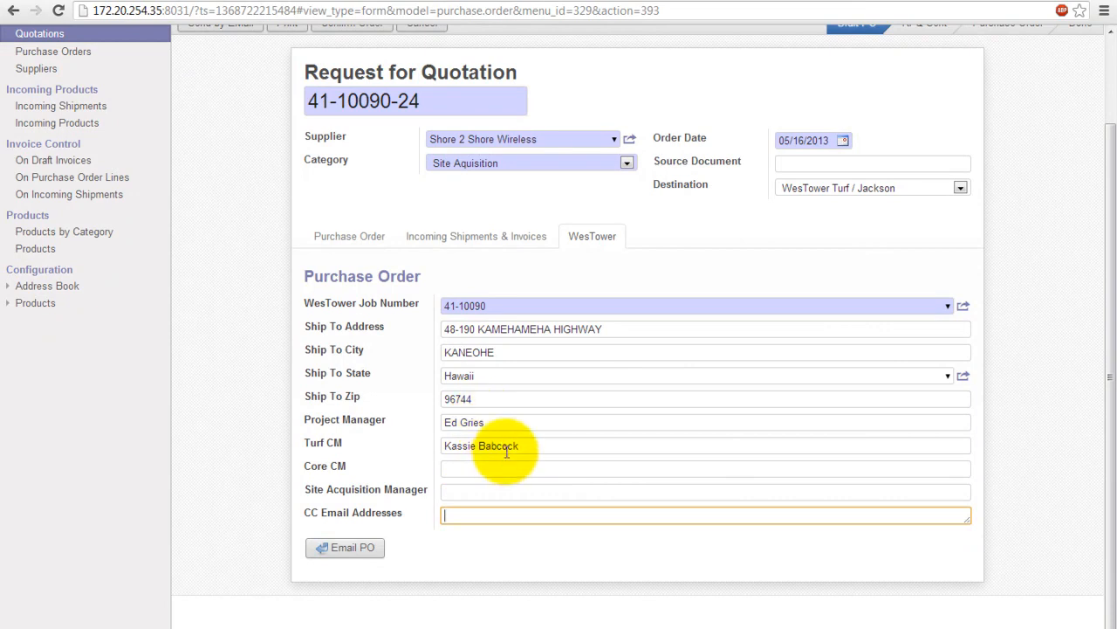
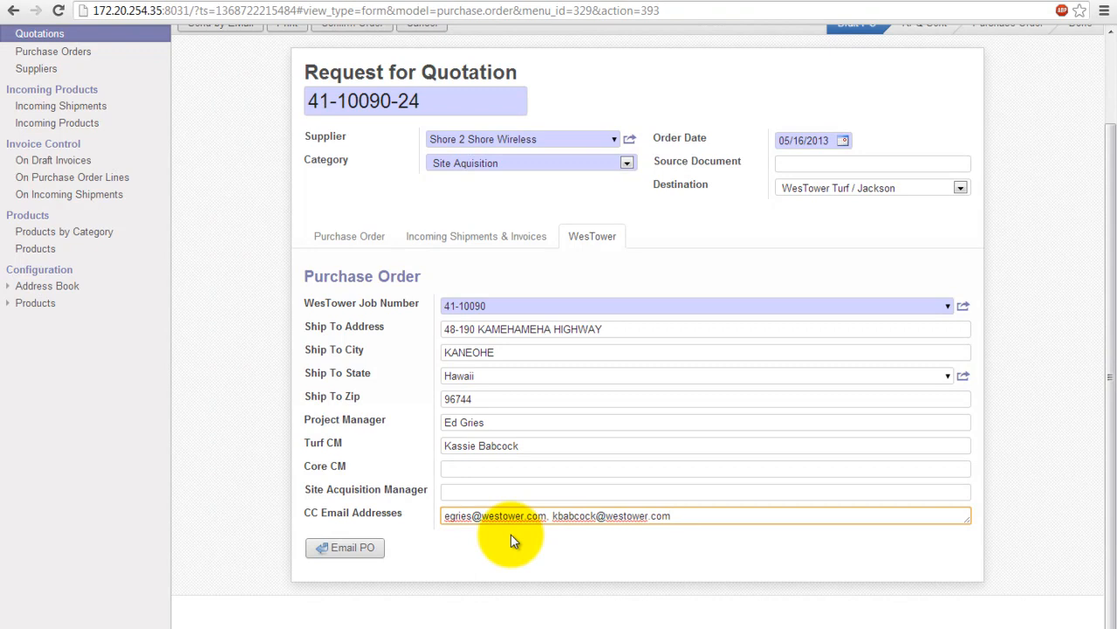
pyautogui.click(232, 319)
pyautogui.scroll(2, 224, 274)
pyautogui.click(195, 101)
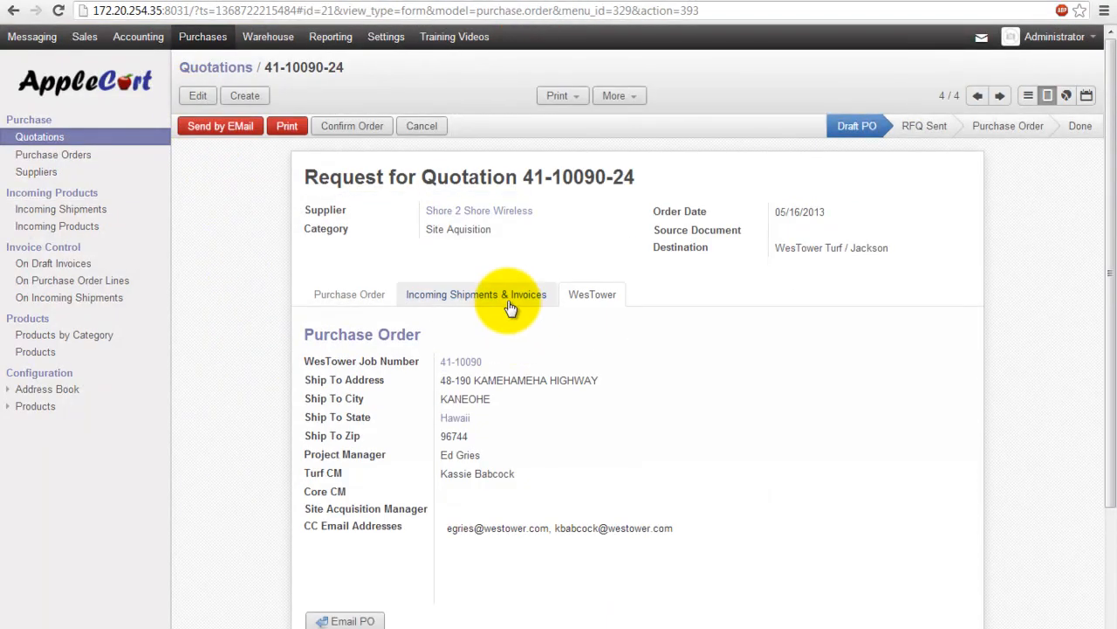
# Step: Leave the quotation and open the Purchases draft Quotations list
pyautogui.click(512, 303)
pyautogui.click(349, 293)
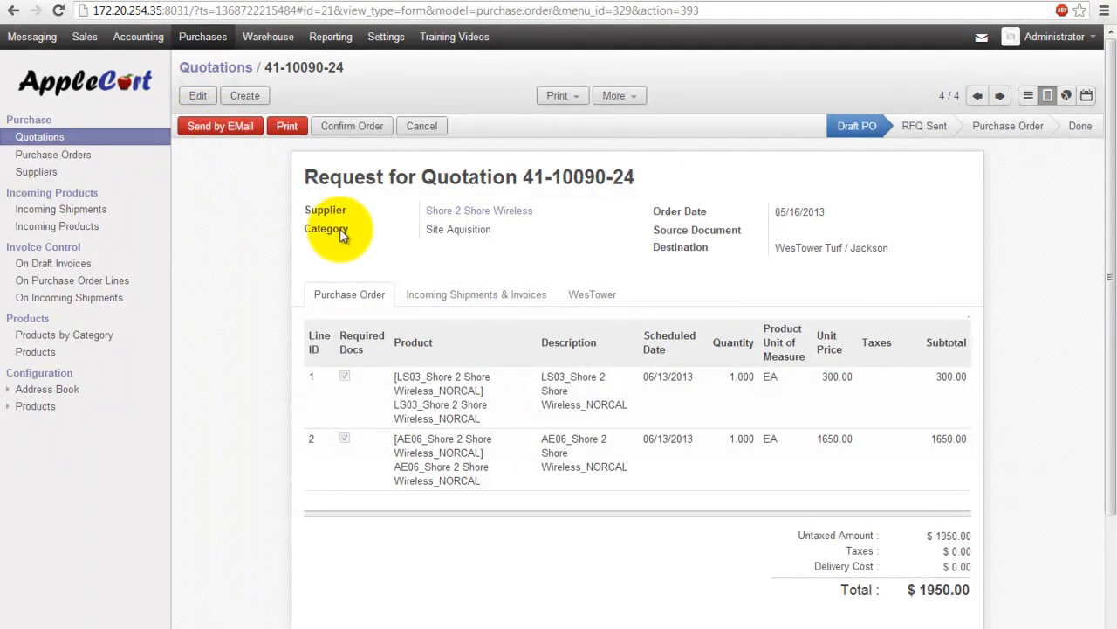
pyautogui.click(110, 106)
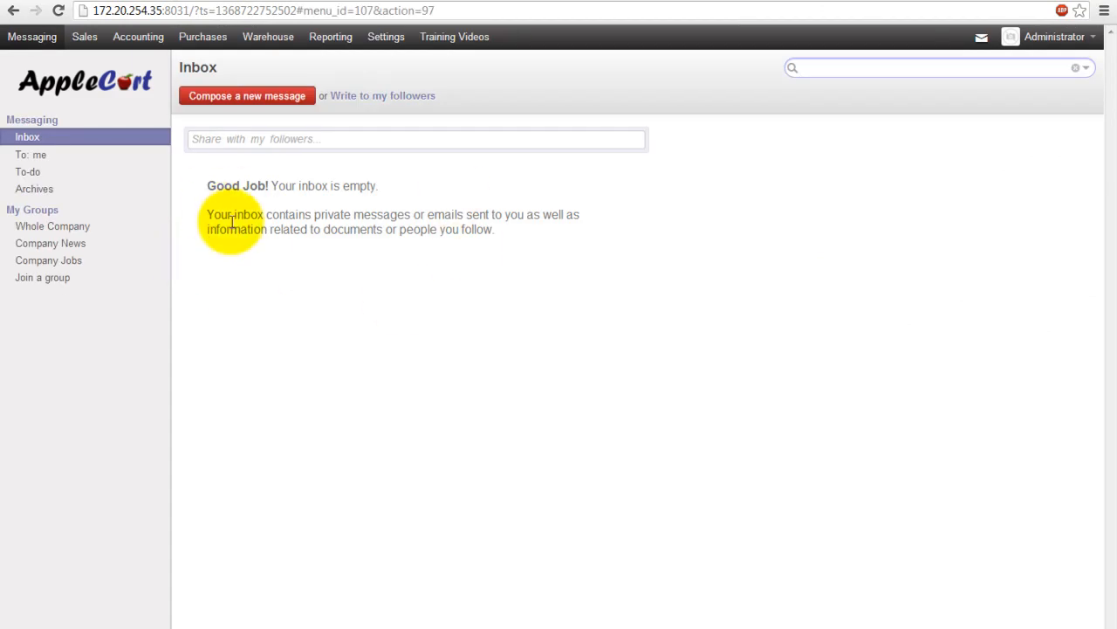
pyautogui.click(199, 37)
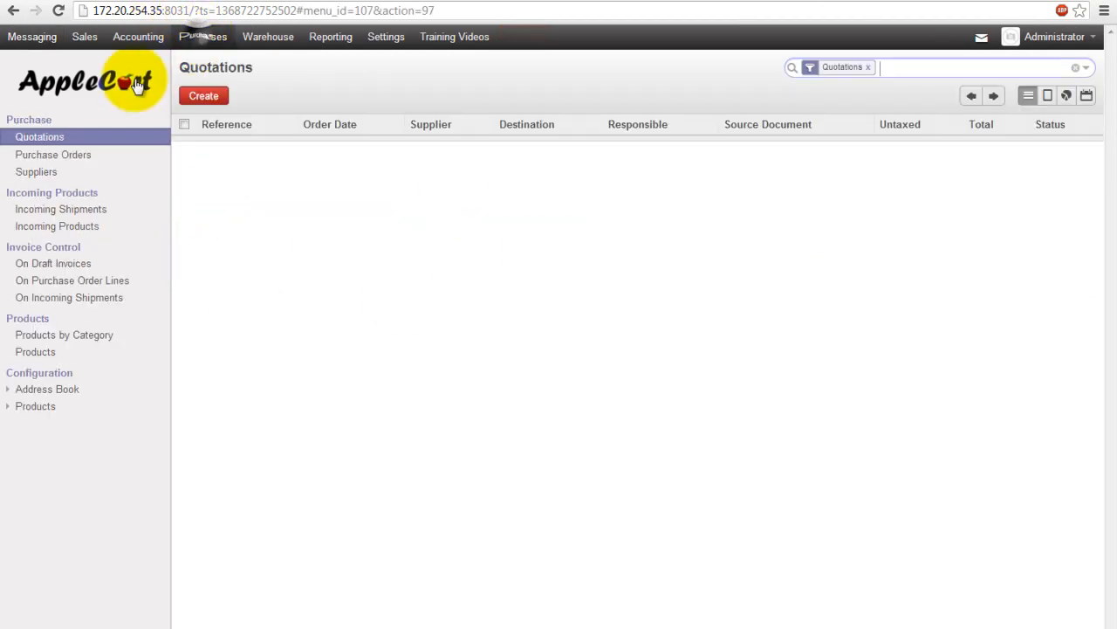
pyautogui.click(35, 142)
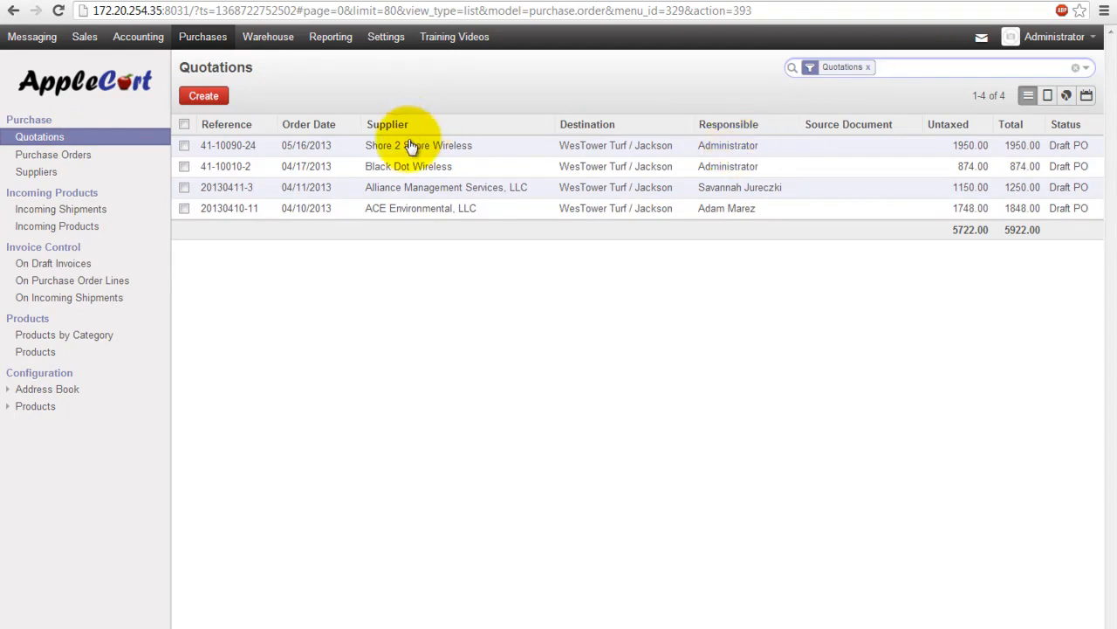
# Step: Search the quotations by reference 41-10090- to list only RFQ 41-10090-24
pyautogui.moveTo(237, 145); pyautogui.dragTo(180, 145)
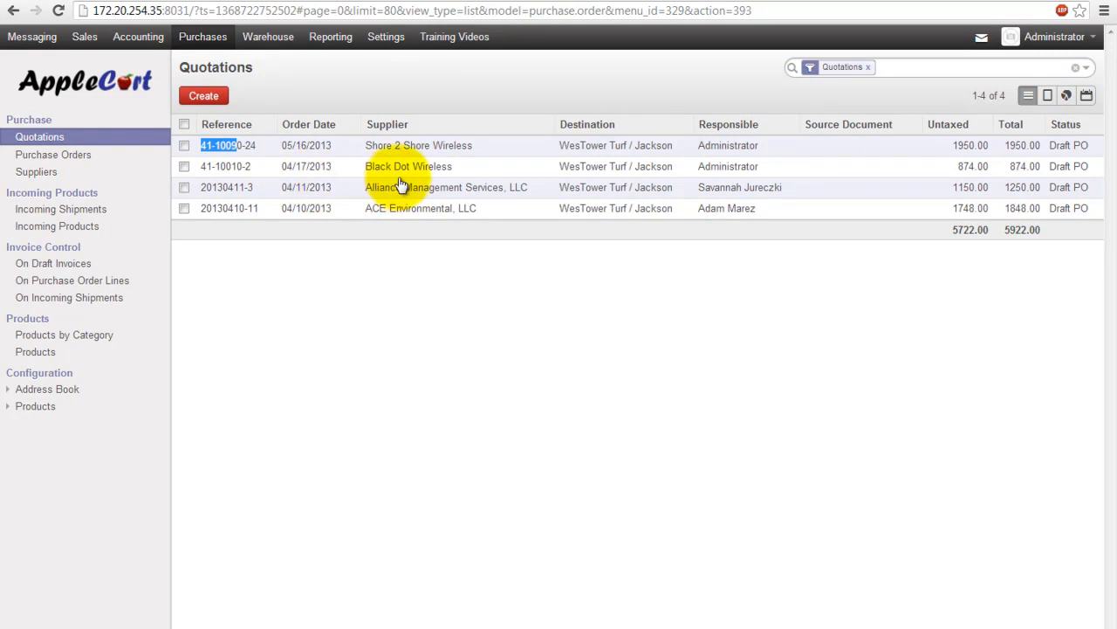
pyautogui.click(985, 70)
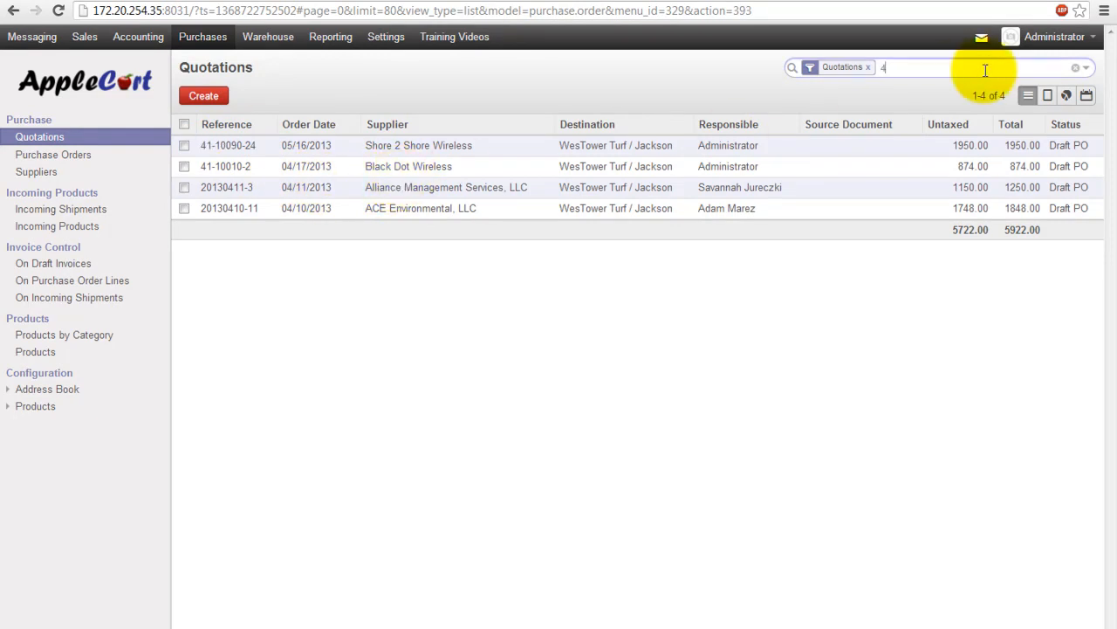
pyautogui.write('41-10090-24')
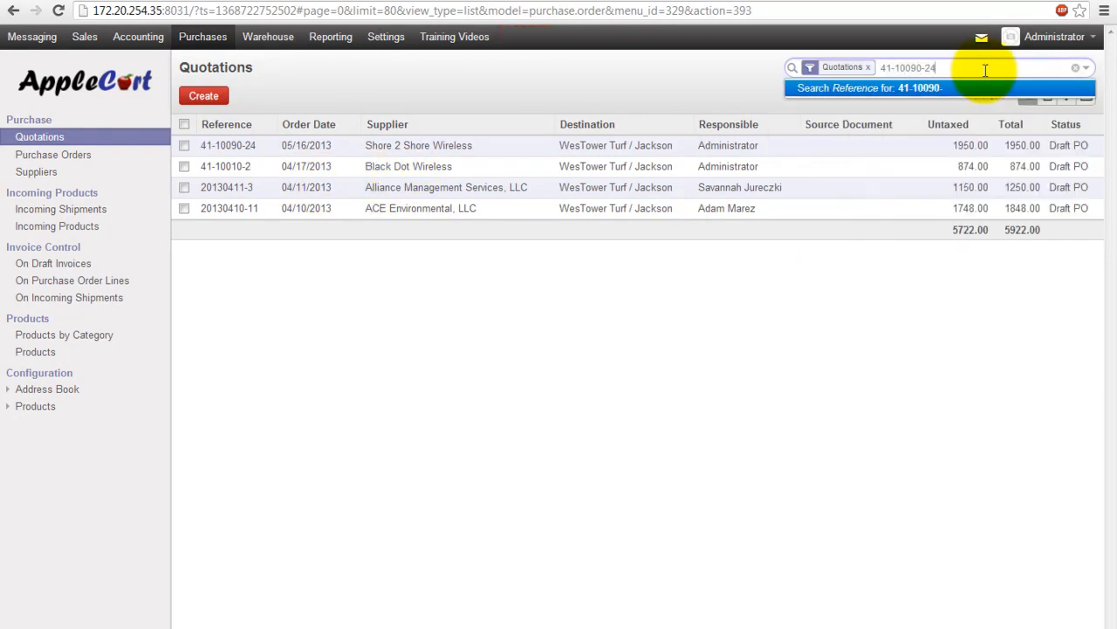
pyautogui.press('Return')
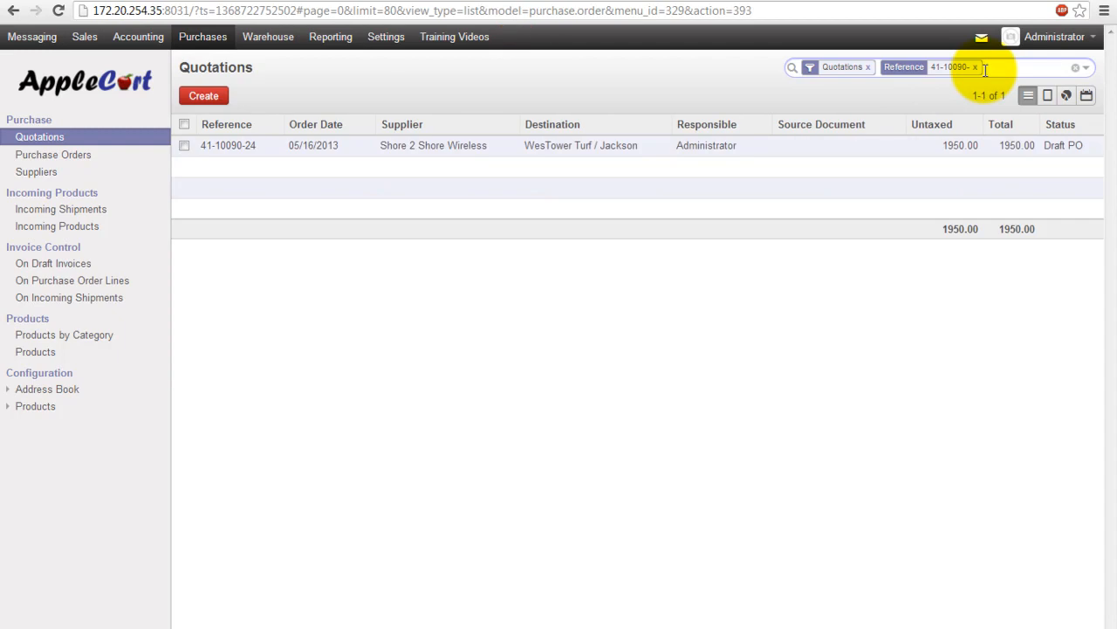
# Step: Open RFQ 41-10090-24, review its two lines totalling $1950.00, and save it
pyautogui.click(439, 150)
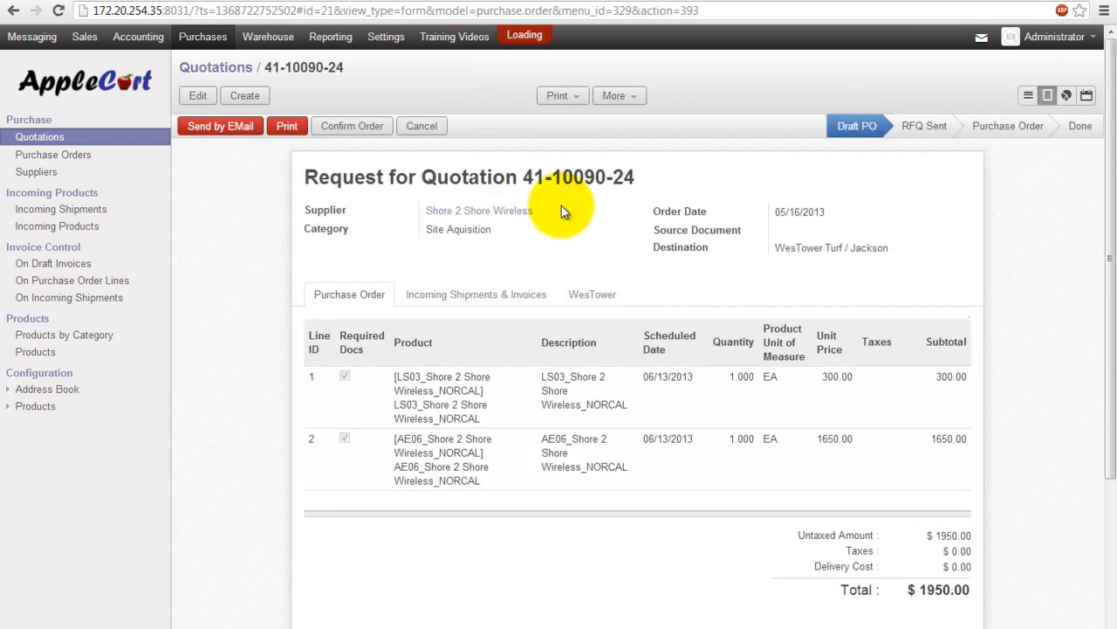
pyautogui.click(197, 95)
pyautogui.scroll(-1, 747, 420)
pyautogui.scroll(1, 748, 421)
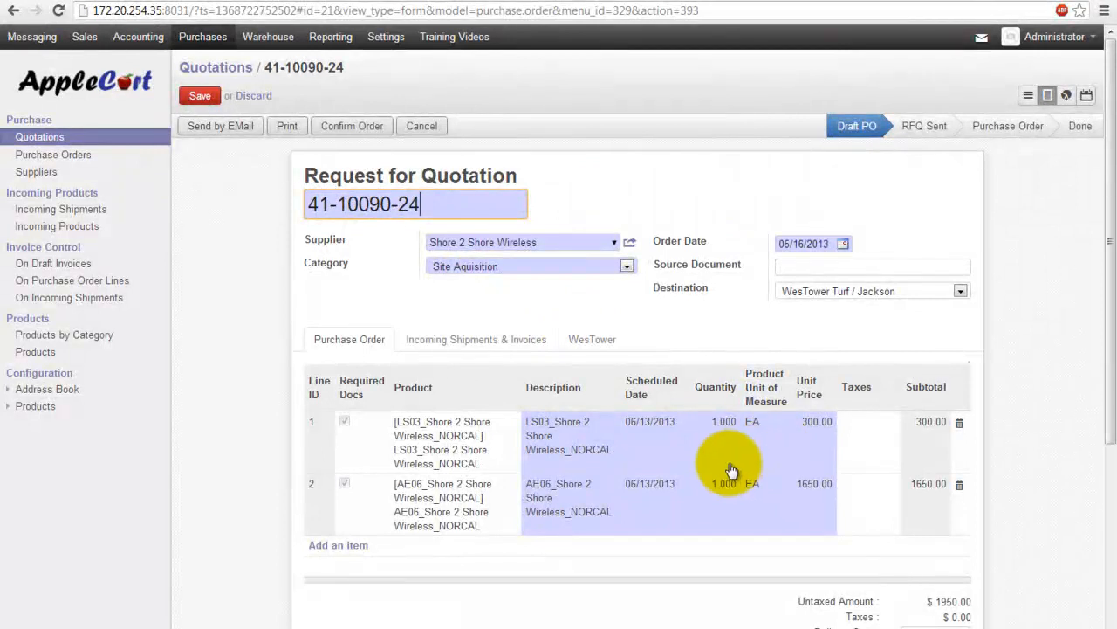
pyautogui.click(199, 95)
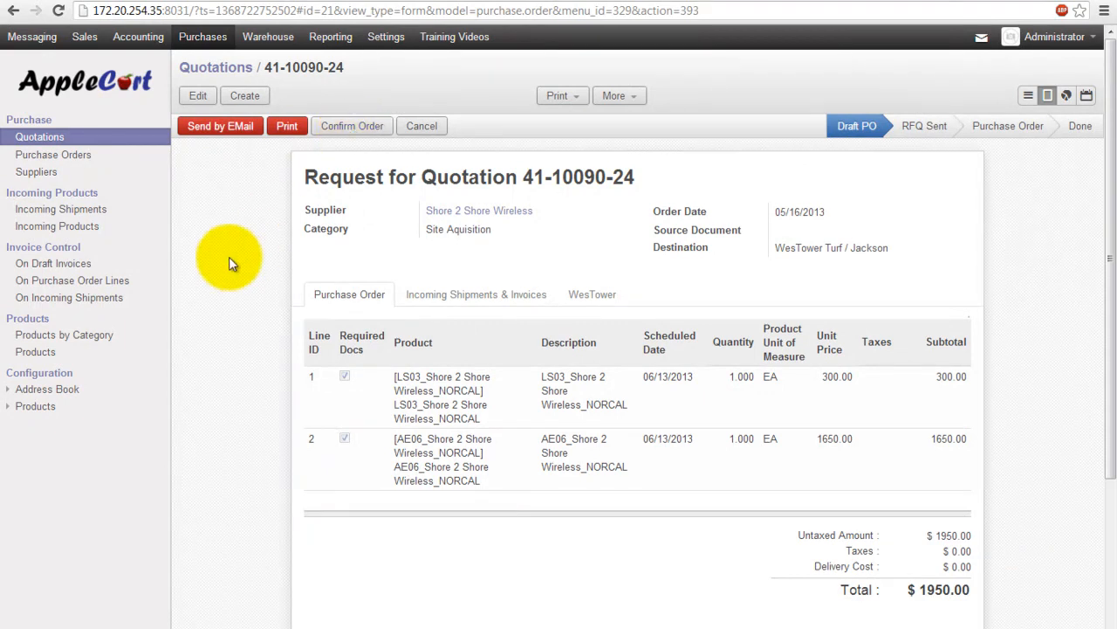
# Step: Confirm quotation 41-10090-24 so it becomes a Purchase Order
pyautogui.click(370, 129)
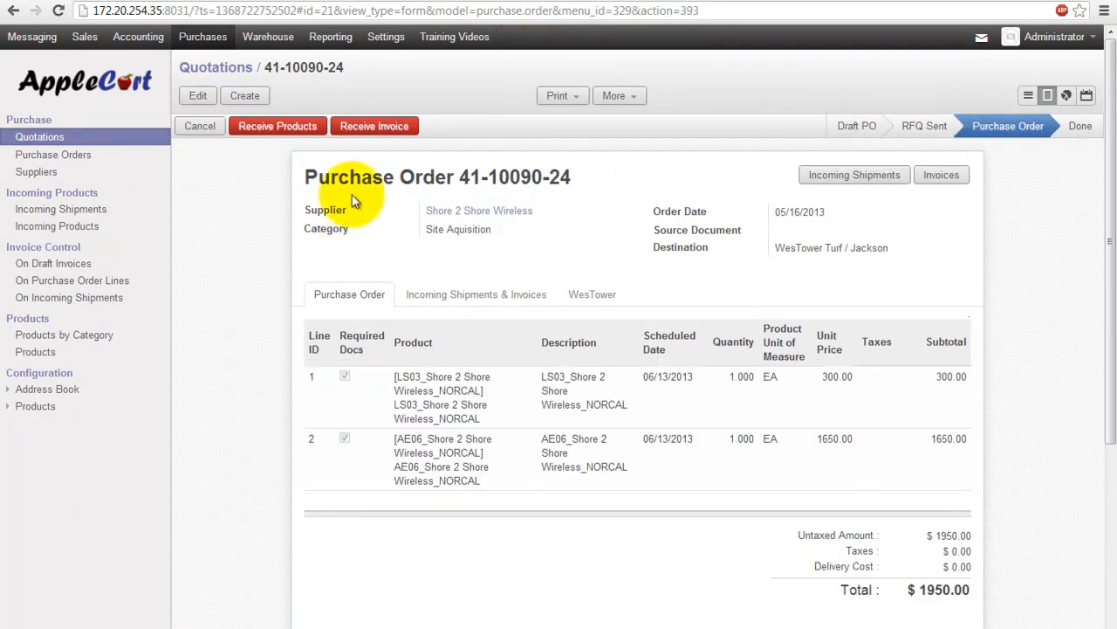
pyautogui.moveTo(295, 171); pyautogui.dragTo(590, 200)
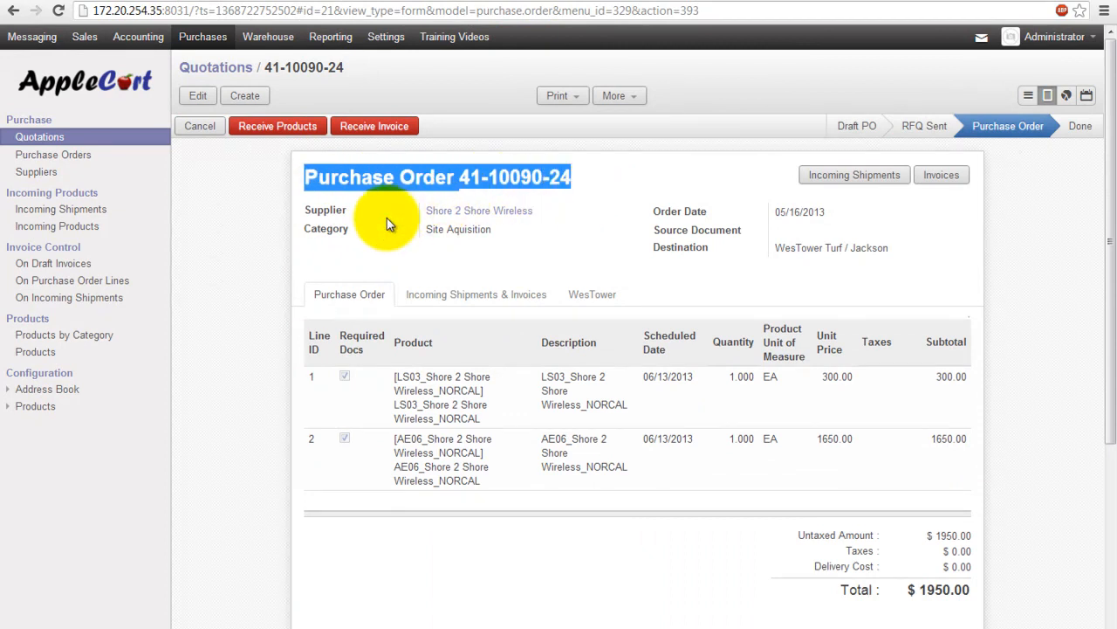
pyautogui.click(432, 273)
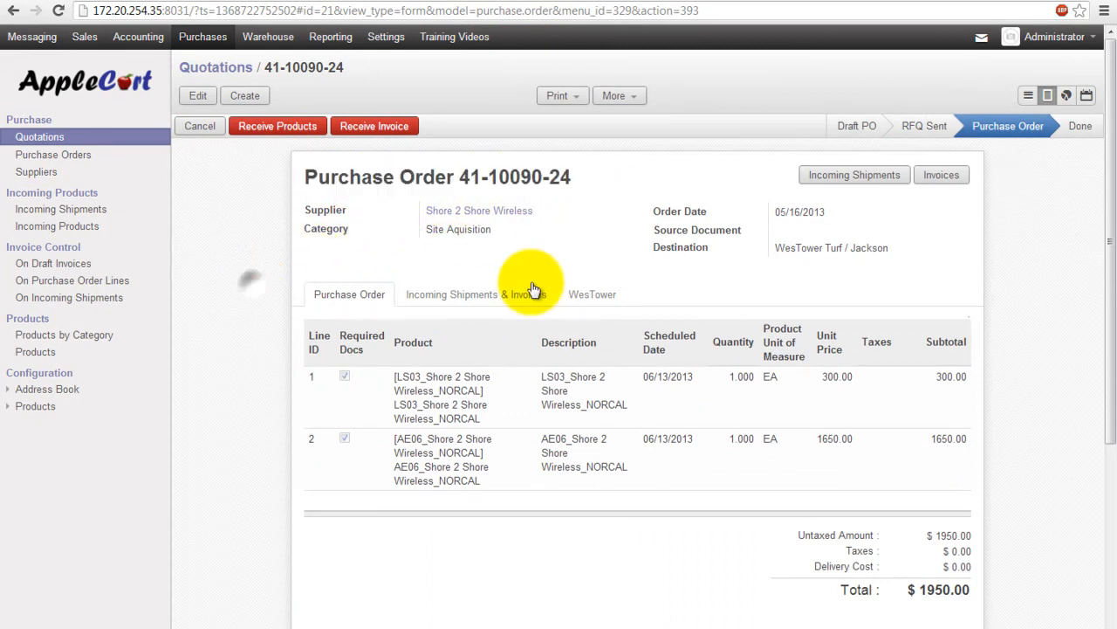
# Step: Check the order's WesTower details, then open the supplier Shore 2 Shore Wireless record
pyautogui.click(578, 297)
pyautogui.scroll(-1, 570, 302)
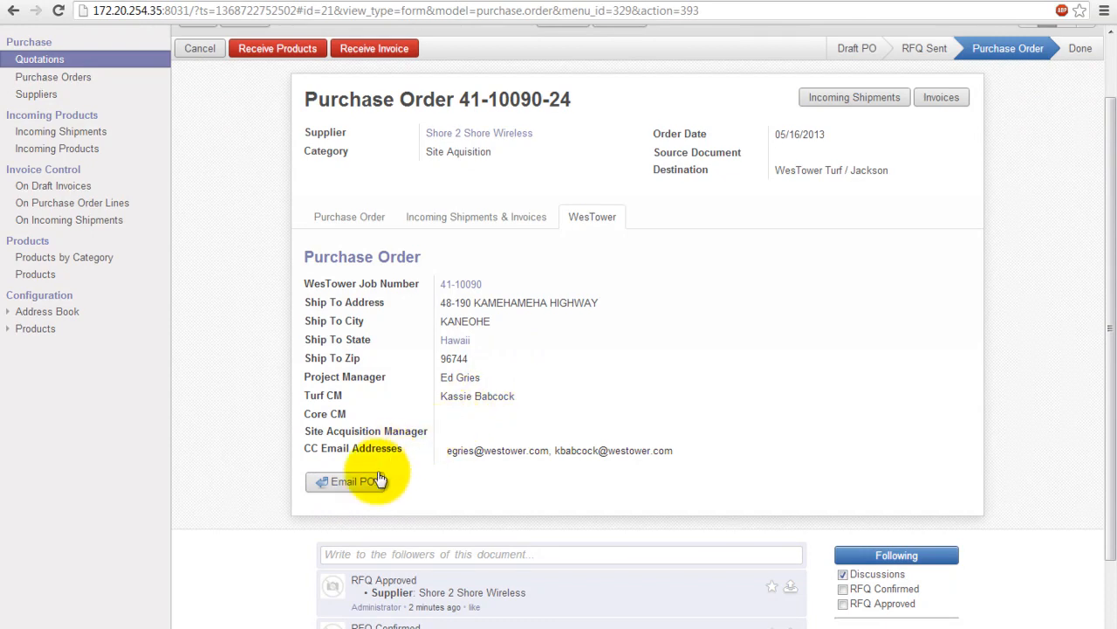
pyautogui.scroll(1, 480, 465)
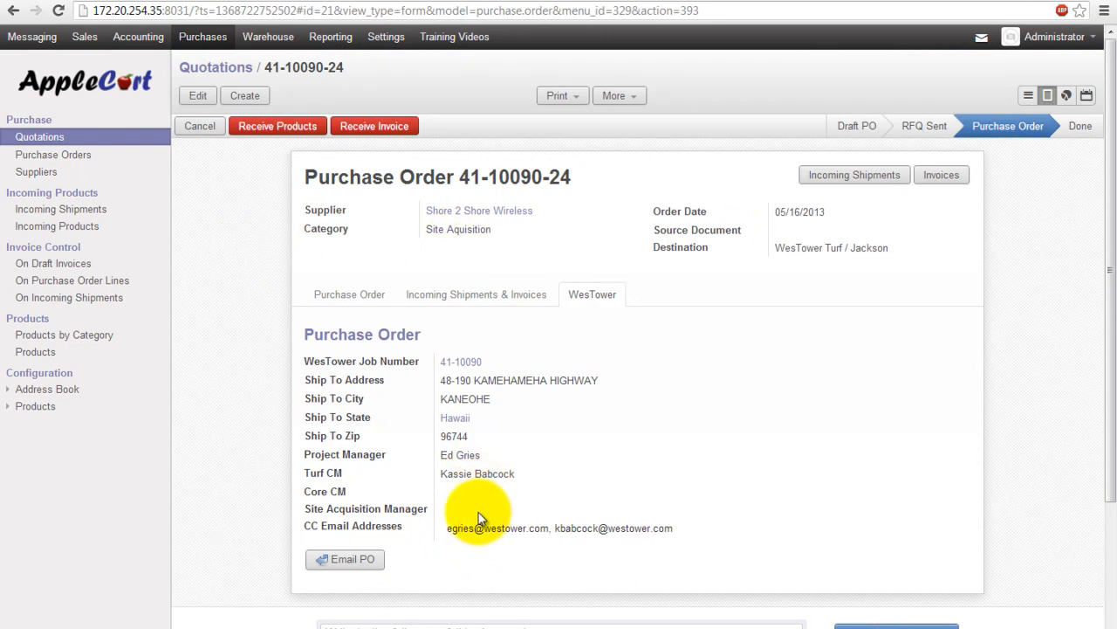
pyautogui.click(452, 214)
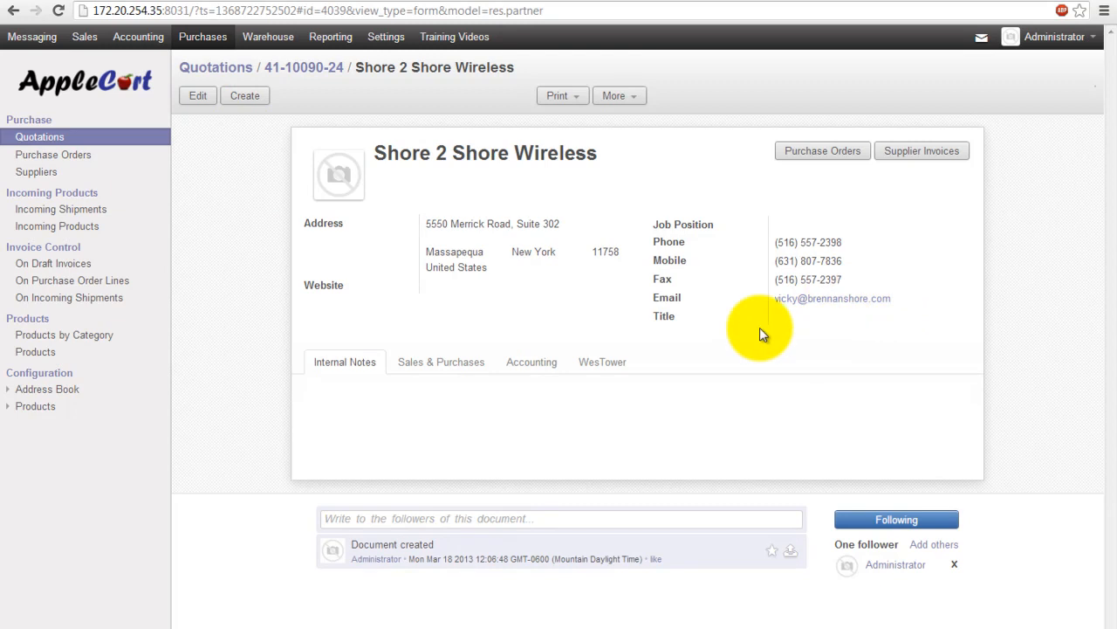
# Step: Return to Purchase Order 41-10090-24, review its WesTower CC e-mail addresses, and list print options
pyautogui.click(304, 69)
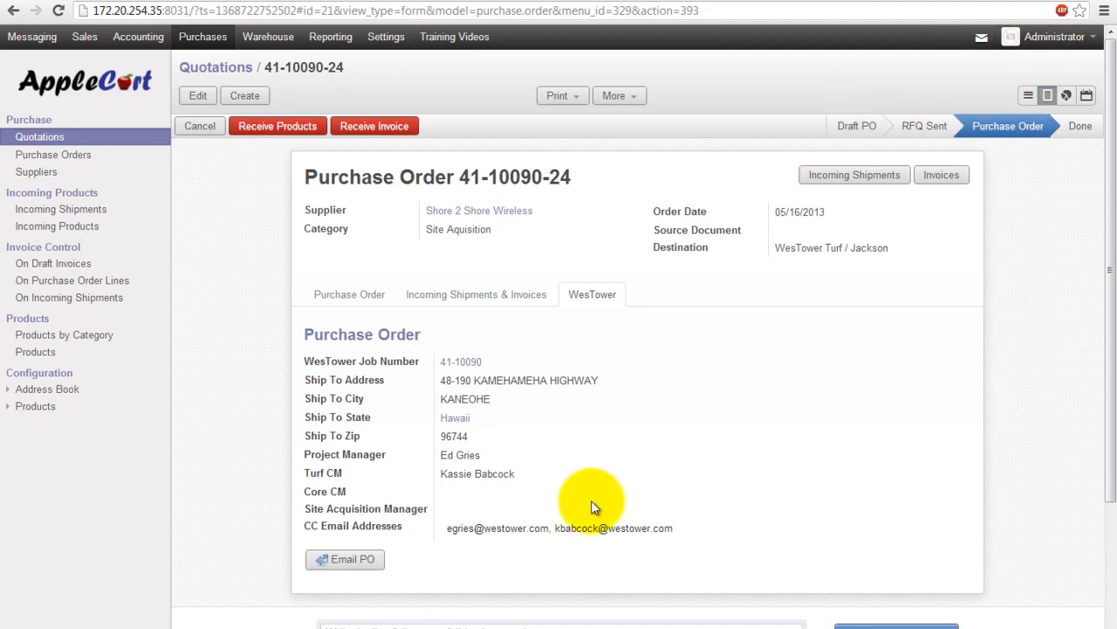
pyautogui.moveTo(709, 527); pyautogui.dragTo(445, 529)
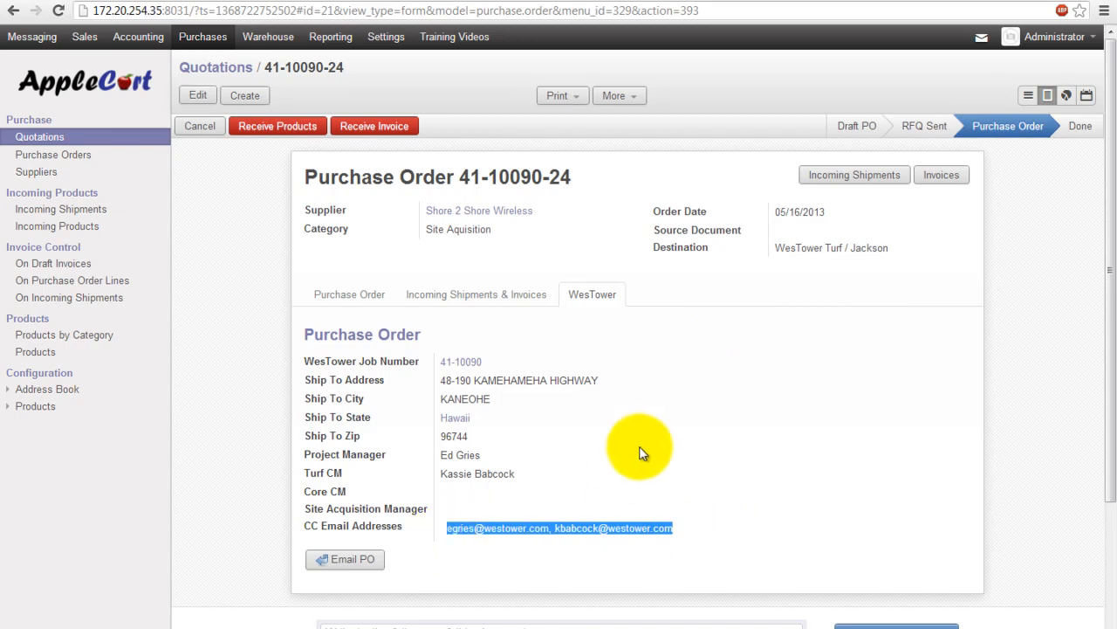
pyautogui.click(609, 439)
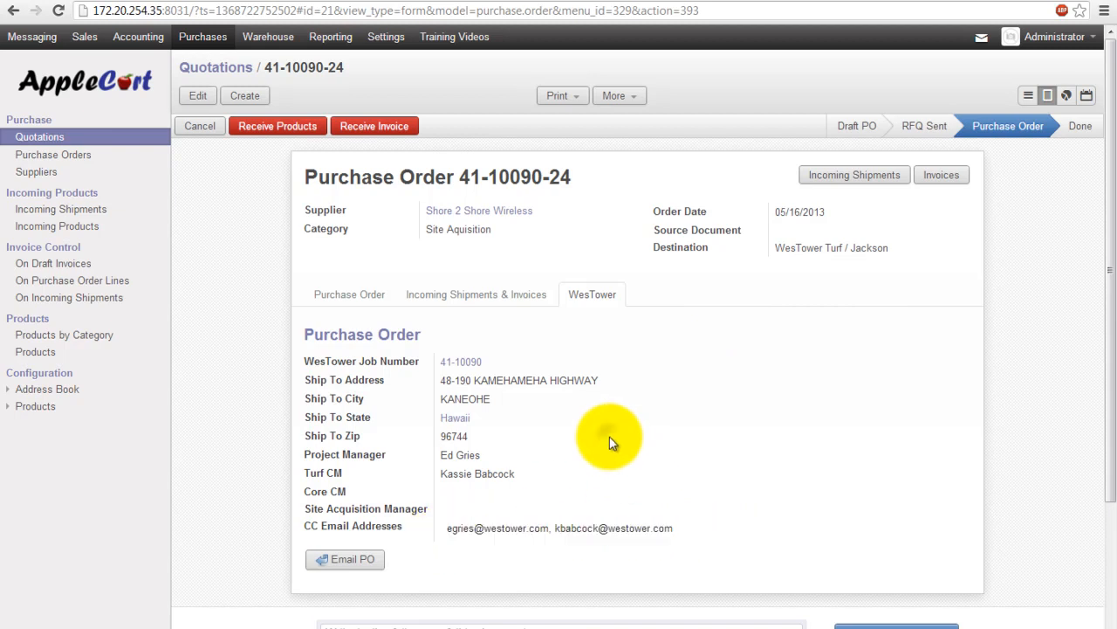
pyautogui.click(574, 98)
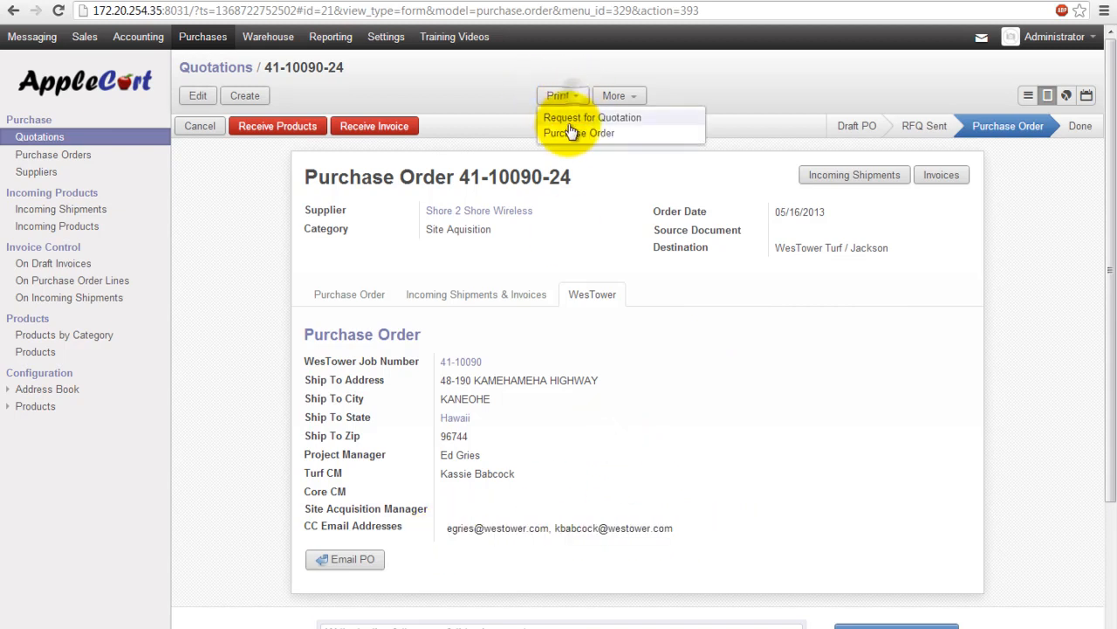
# Step: Print the order as a Purchase Order PDF and keep the download so it opens
pyautogui.click(574, 116)
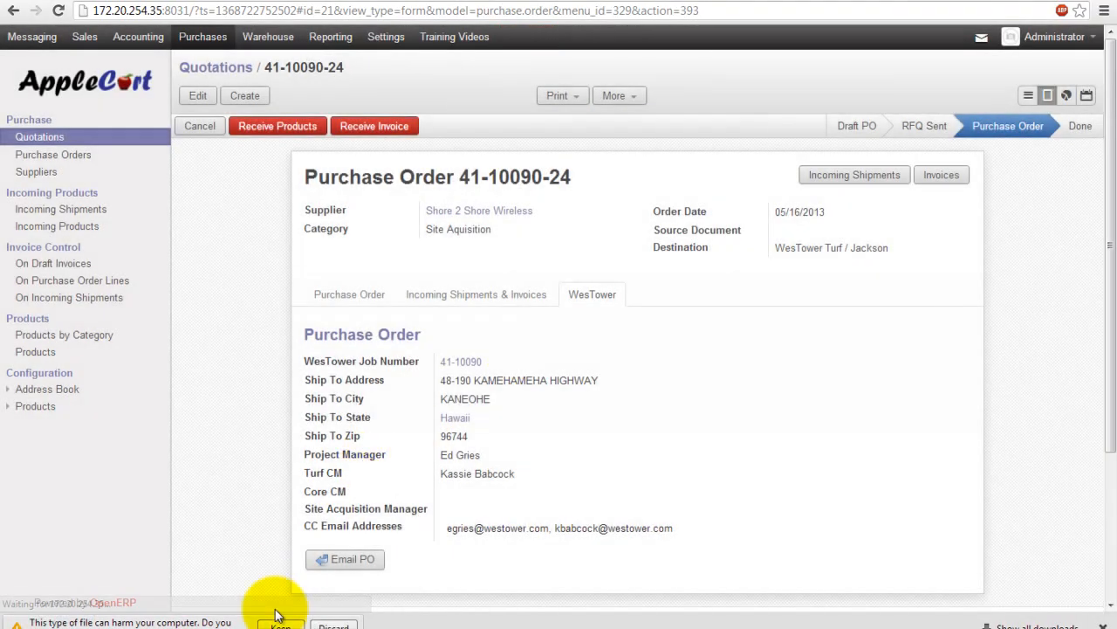
pyautogui.click(278, 623)
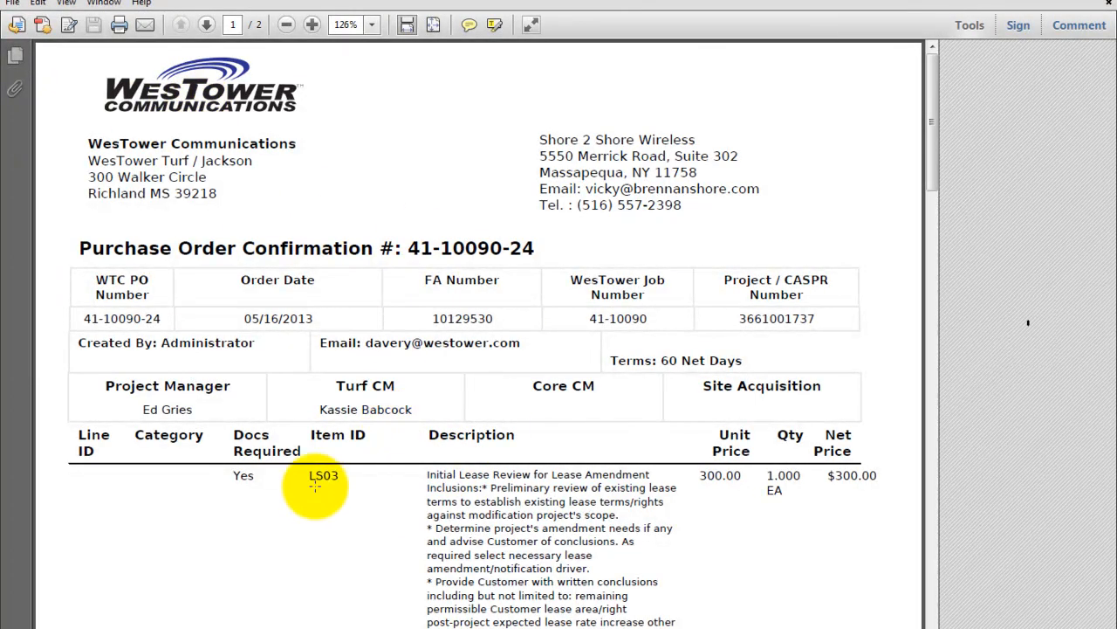
# Step: Scroll the PDF to page 2 to check the $1950.00 total and ship-to address, then back up
pyautogui.scroll(-2, 262, 480)
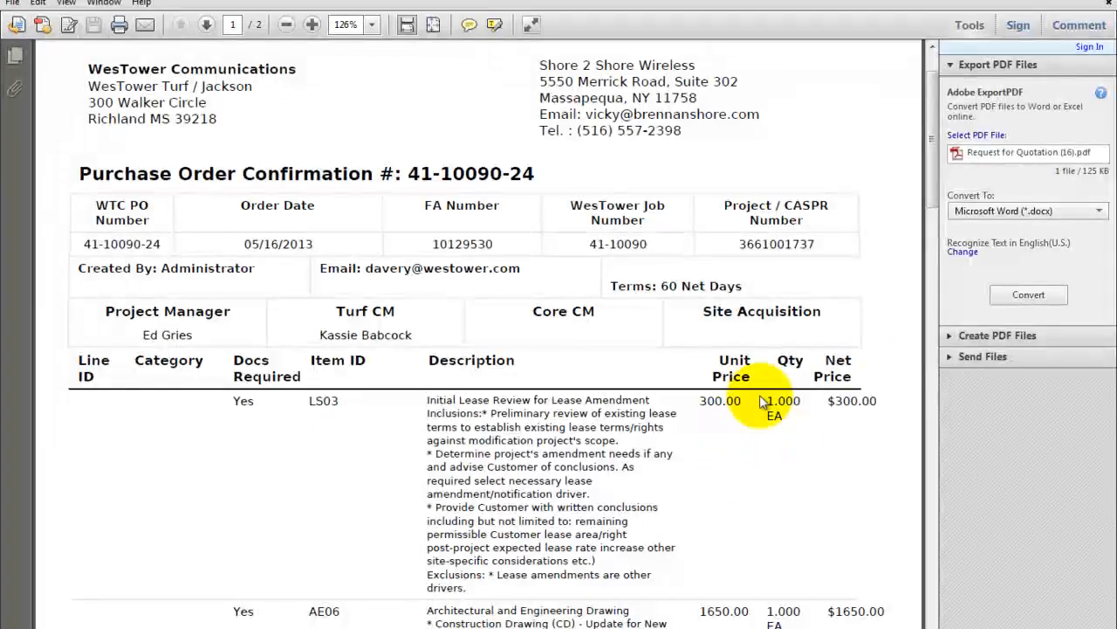
pyautogui.scroll(-3, 714, 521)
pyautogui.scroll(-10, 714, 522)
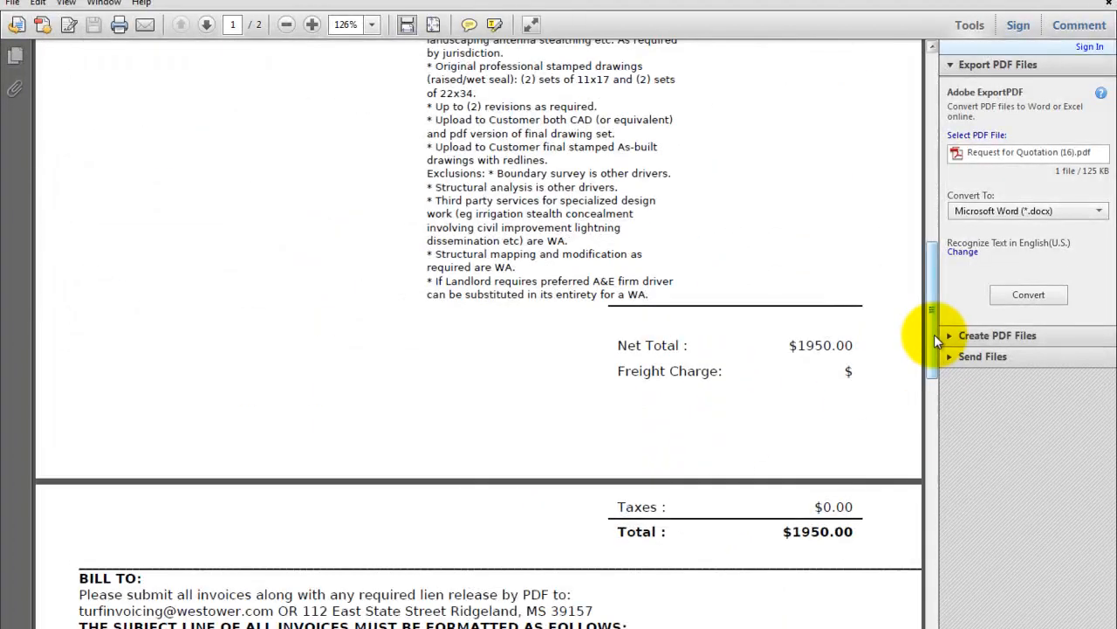
pyautogui.moveTo(935, 336); pyautogui.dragTo(948, 443)
pyautogui.scroll(5, 811, 344)
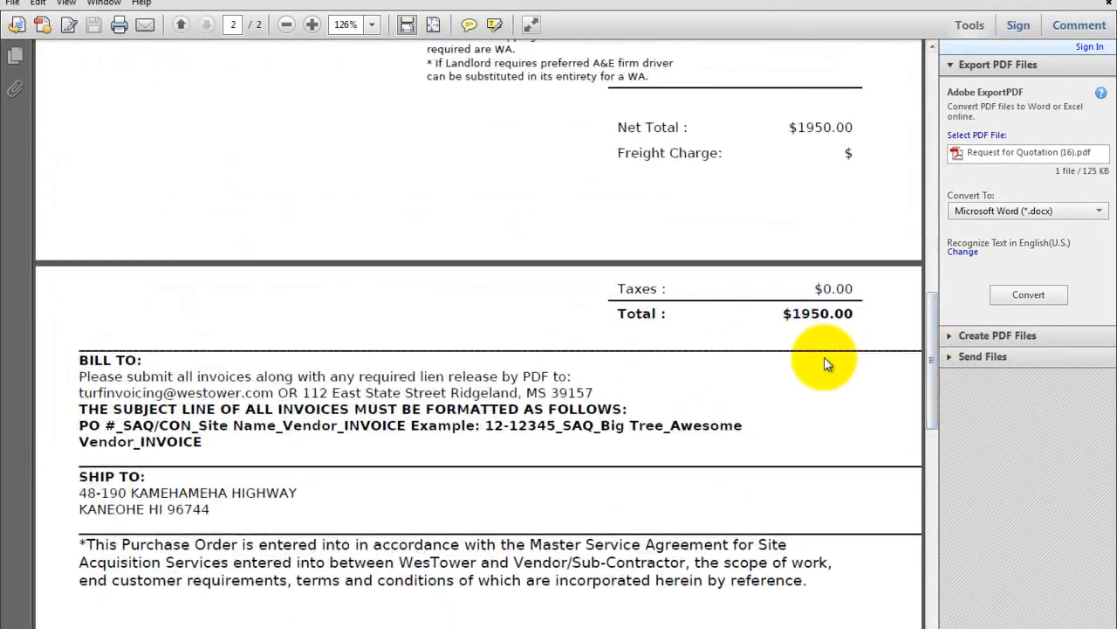
pyautogui.scroll(3, 787, 425)
pyautogui.scroll(15, 786, 414)
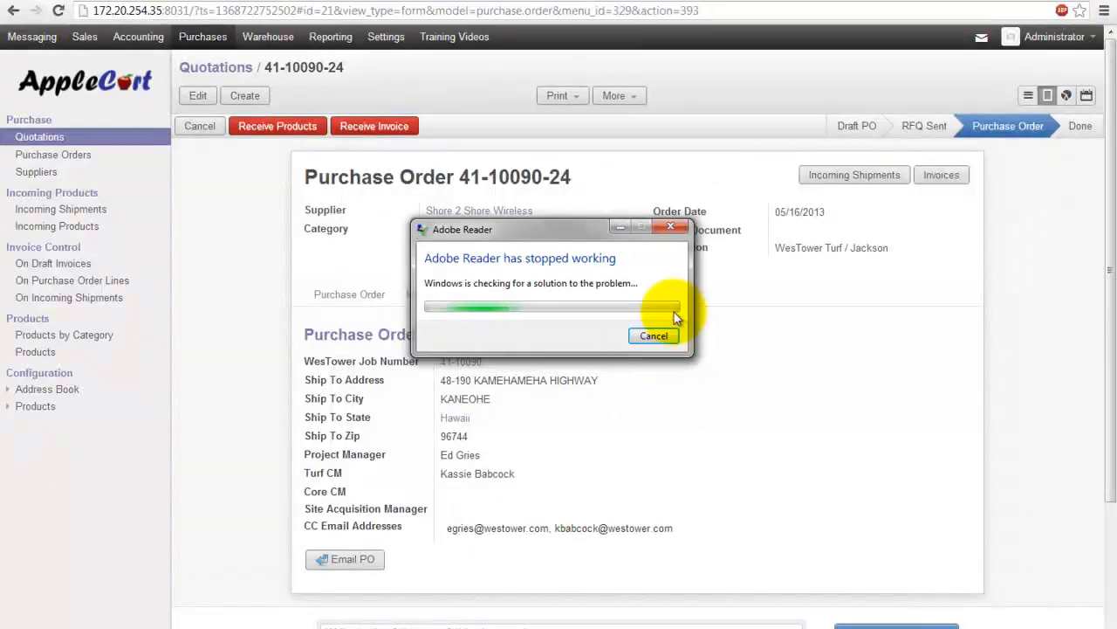
# Step: Dismiss the Adobe Reader crash notice and go to the Training Videos section
pyautogui.click(661, 333)
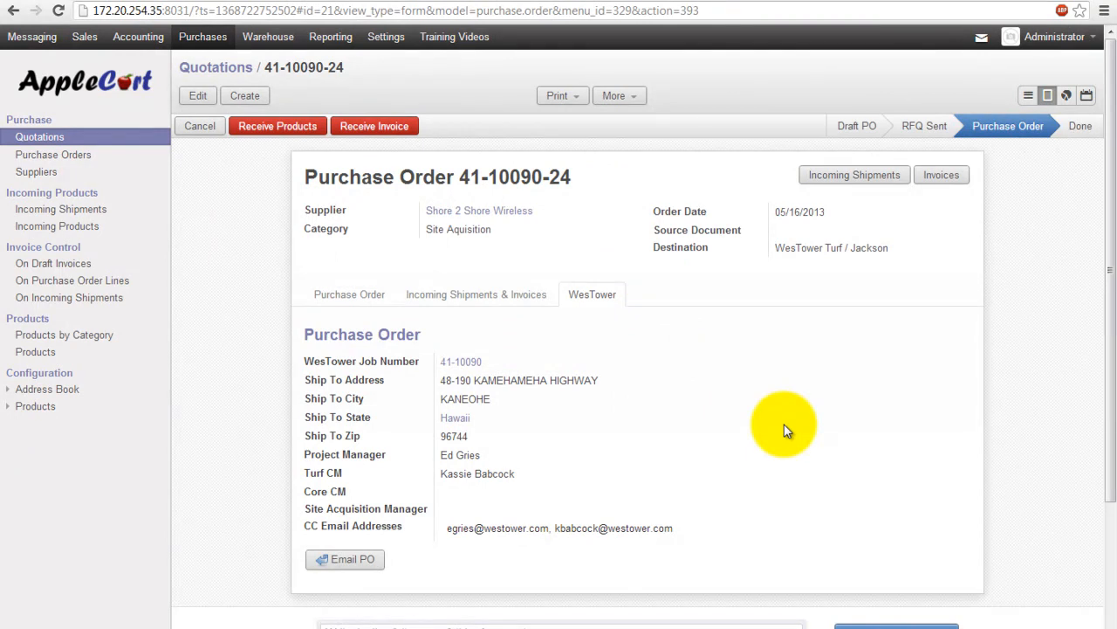
pyautogui.click(450, 39)
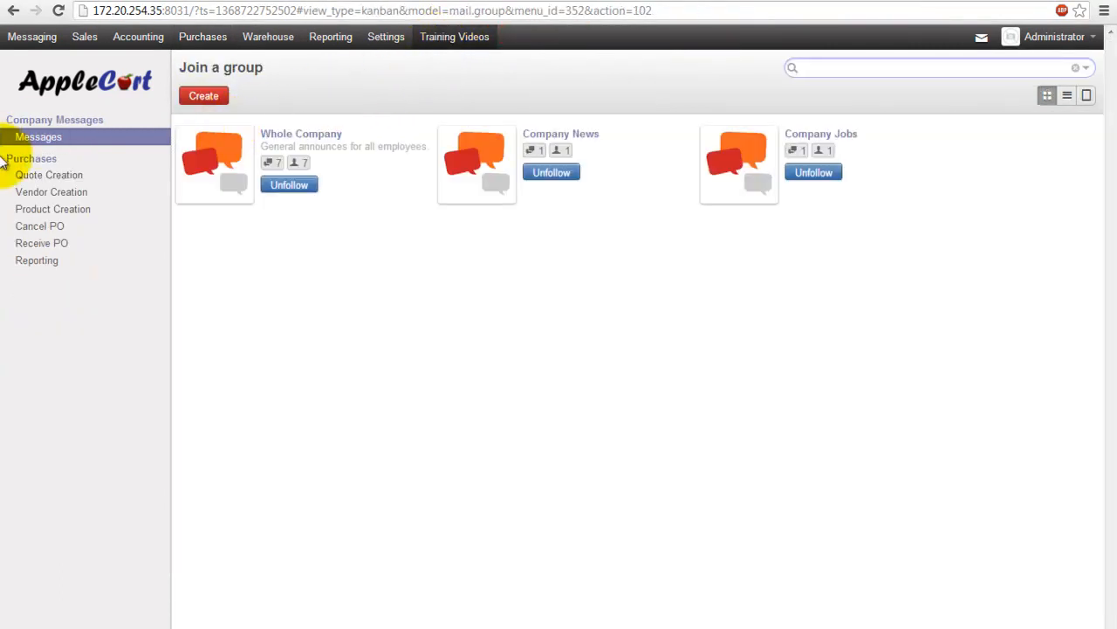